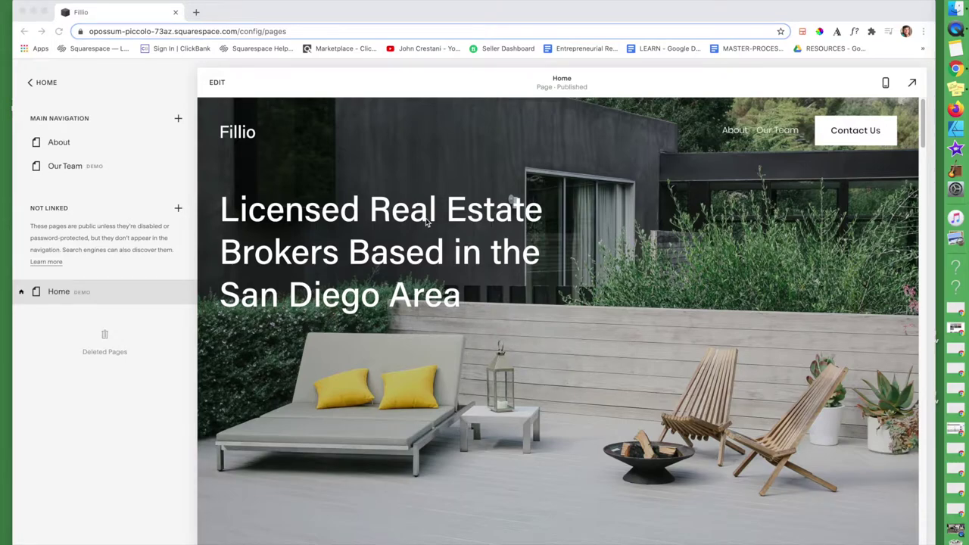
- Return to the site's main menu with Pages, Design, Commerce and Marketing
click(44, 83)
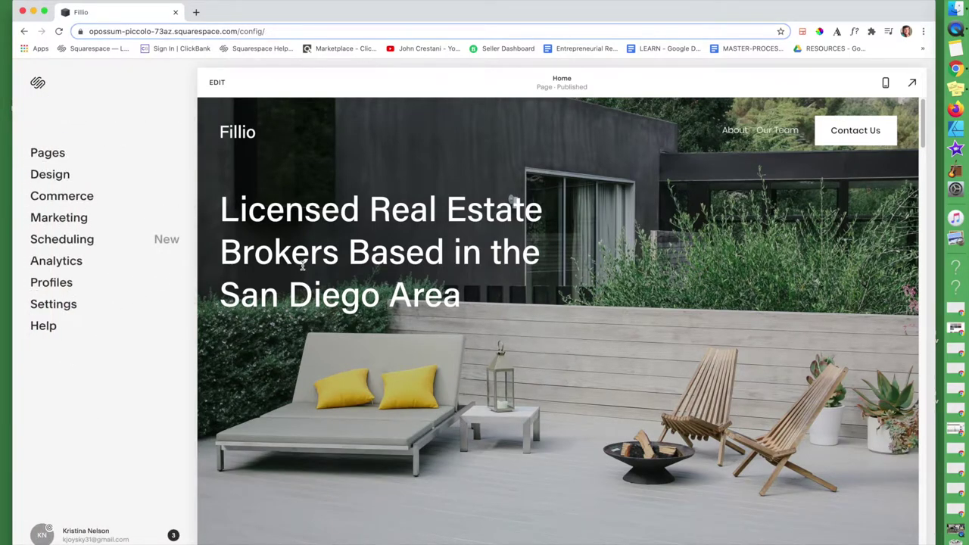
- Start a new Main Navigation page from the designer Page Layouts gallery
click(41, 153)
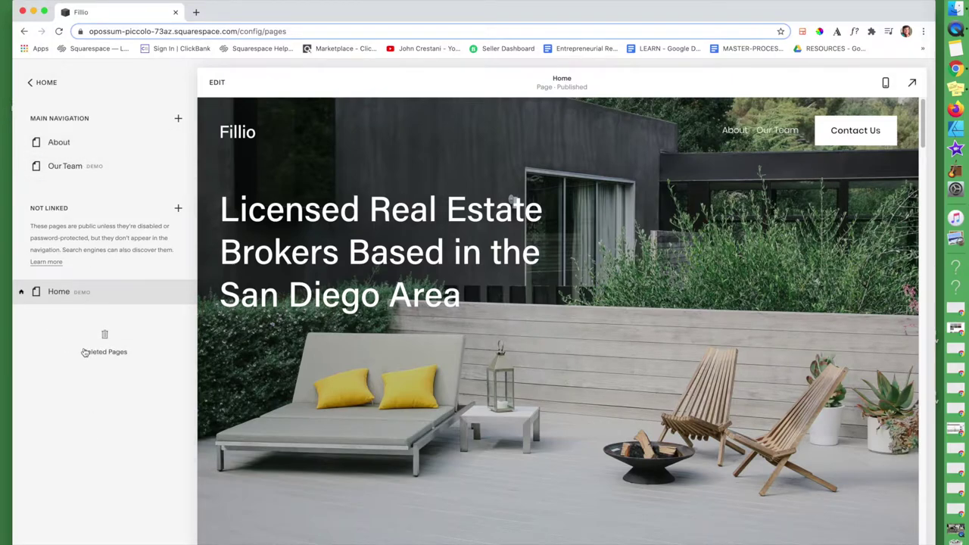
click(179, 121)
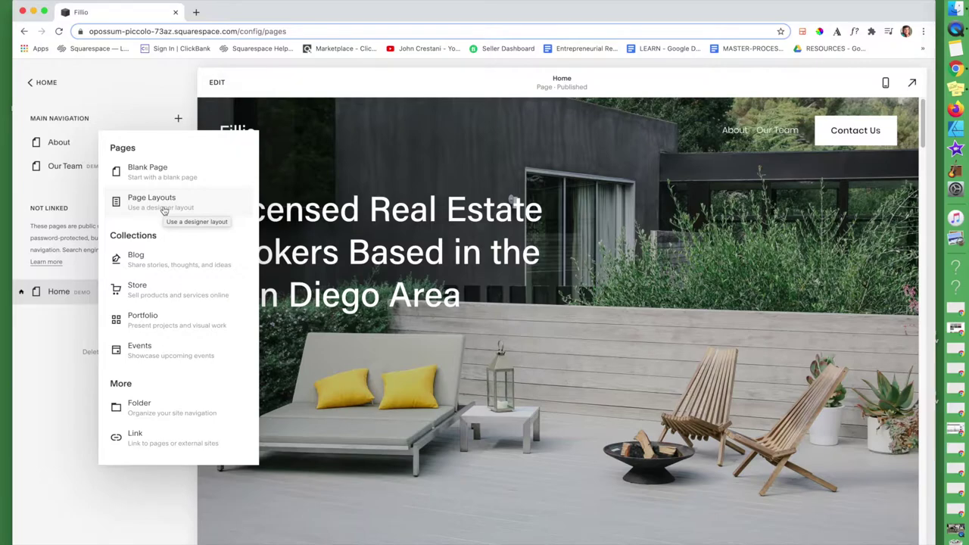
click(164, 210)
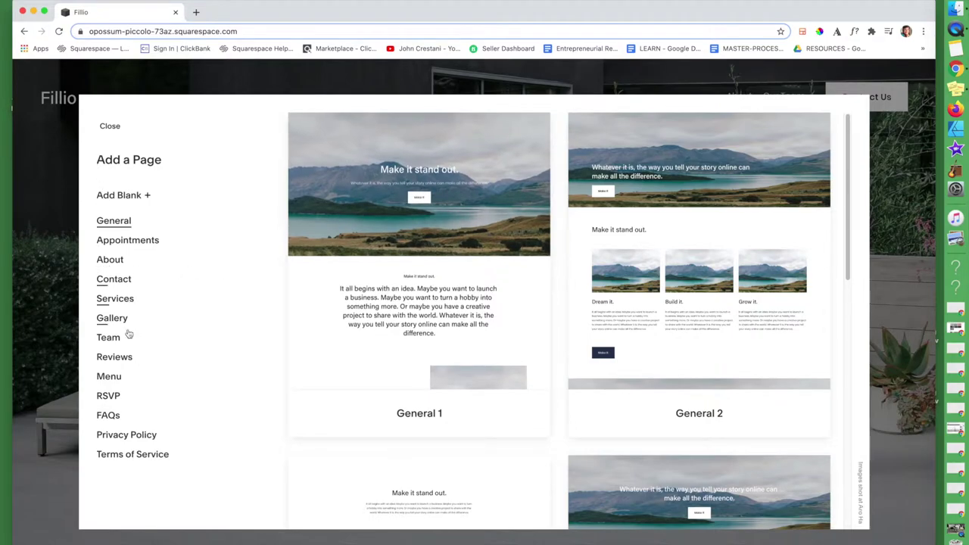
- Browse the Contact layouts and add a page using the Contact 1 template
click(114, 282)
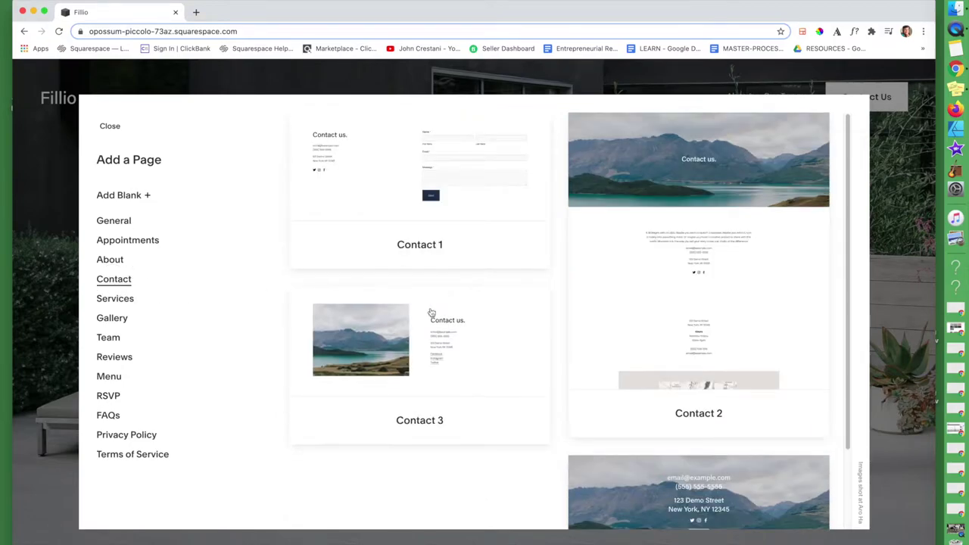
scroll(402, 303, down, 3)
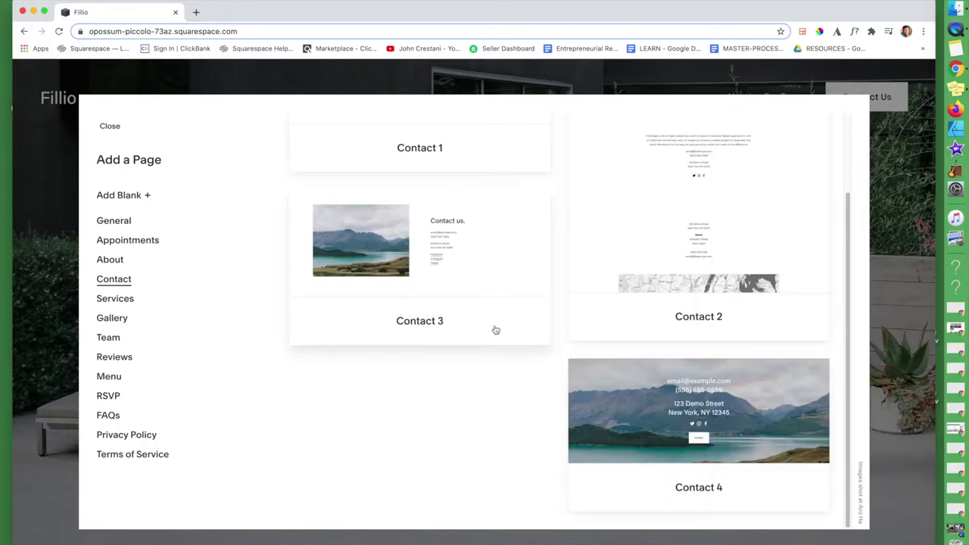
scroll(496, 330, up, 3)
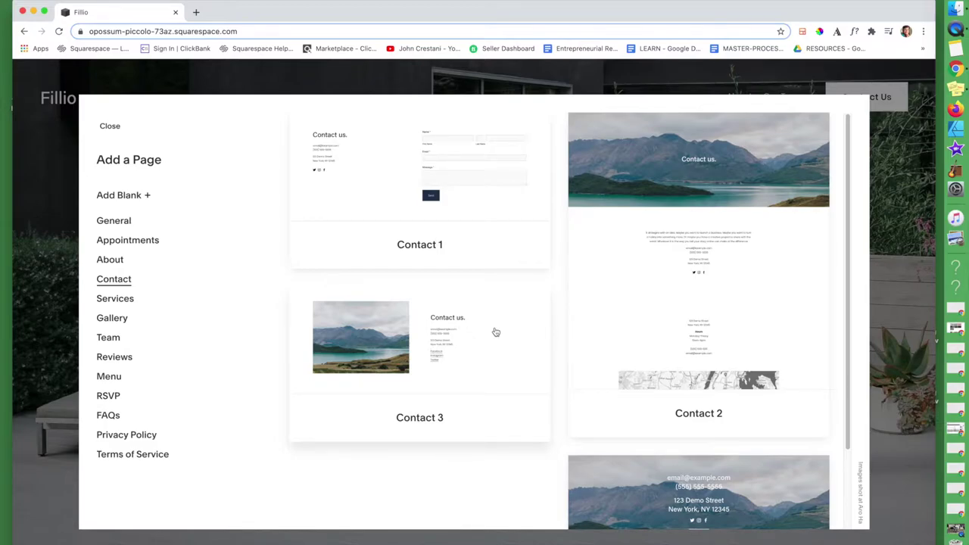
scroll(530, 356, down, 3)
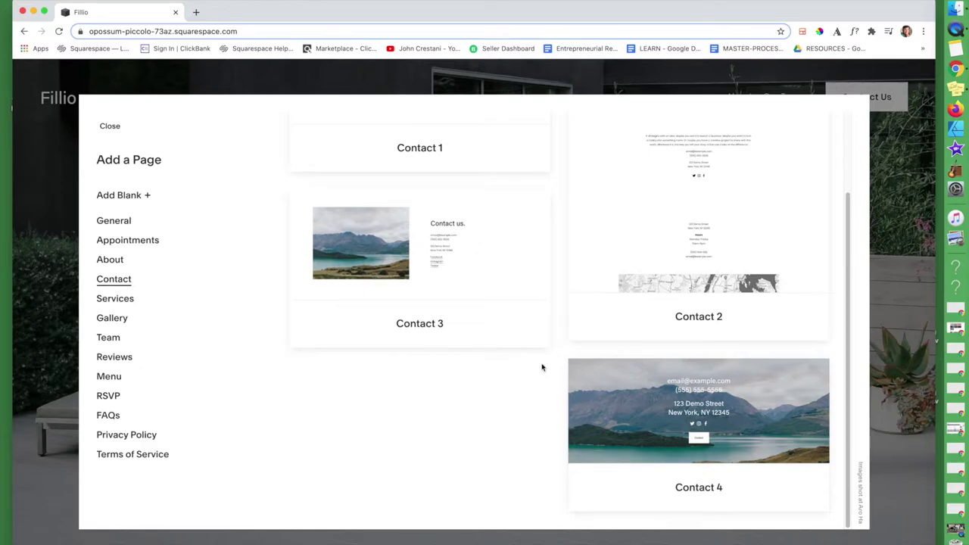
scroll(537, 362, up, 3)
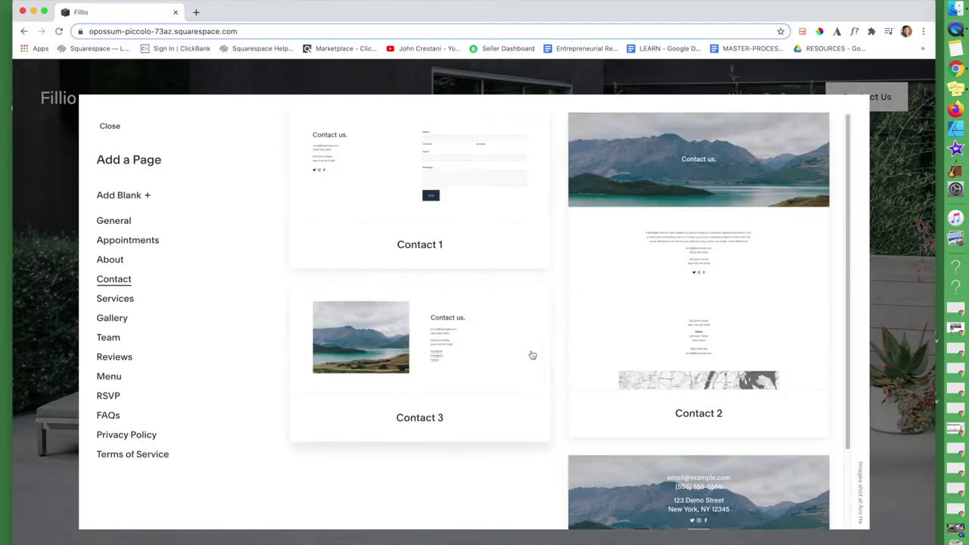
click(378, 175)
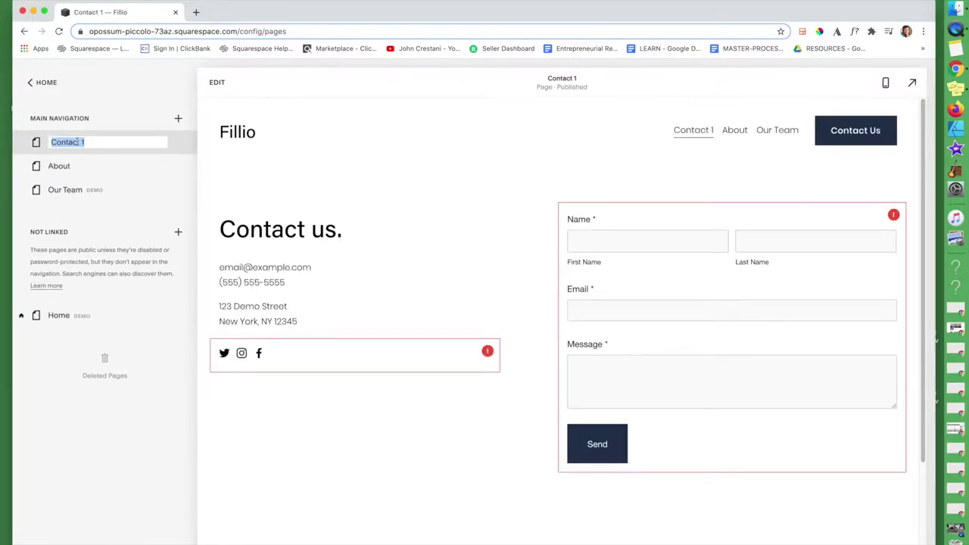
- Rename the 'Contact 1' page to 'Contact' and open it in the page editor
click(87, 141)
key(BackSpace)
key(BackSpace)
click(141, 93)
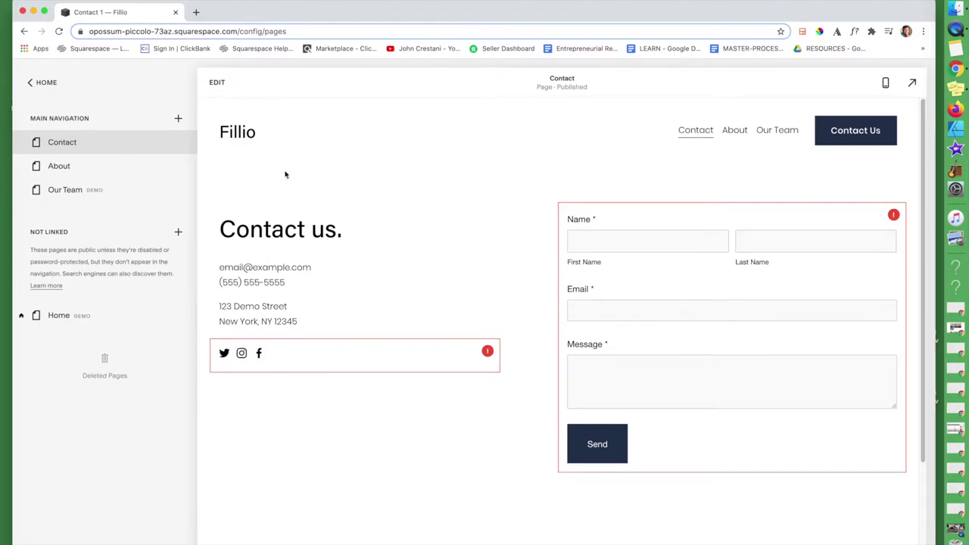
click(217, 82)
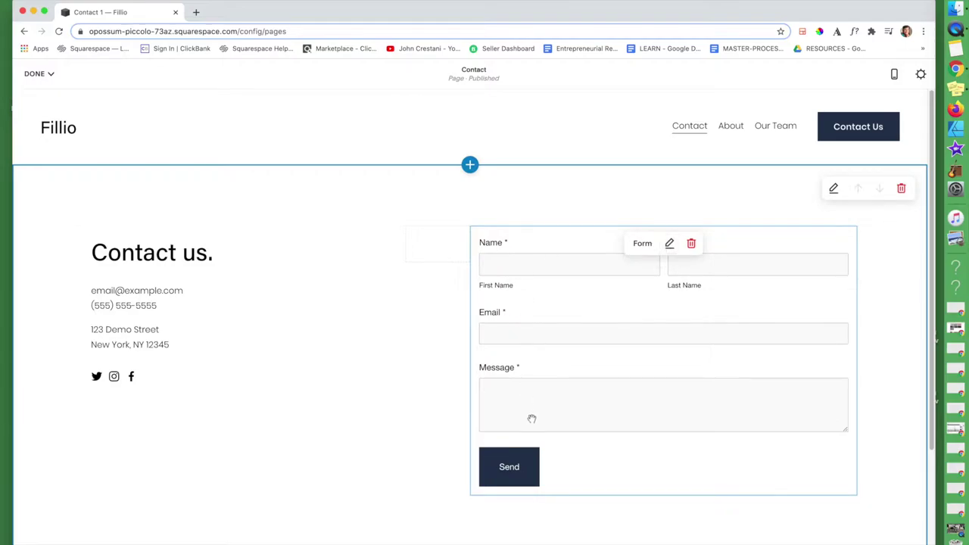
- Rename the contact form from 'New Form' to 'My Form'
click(669, 244)
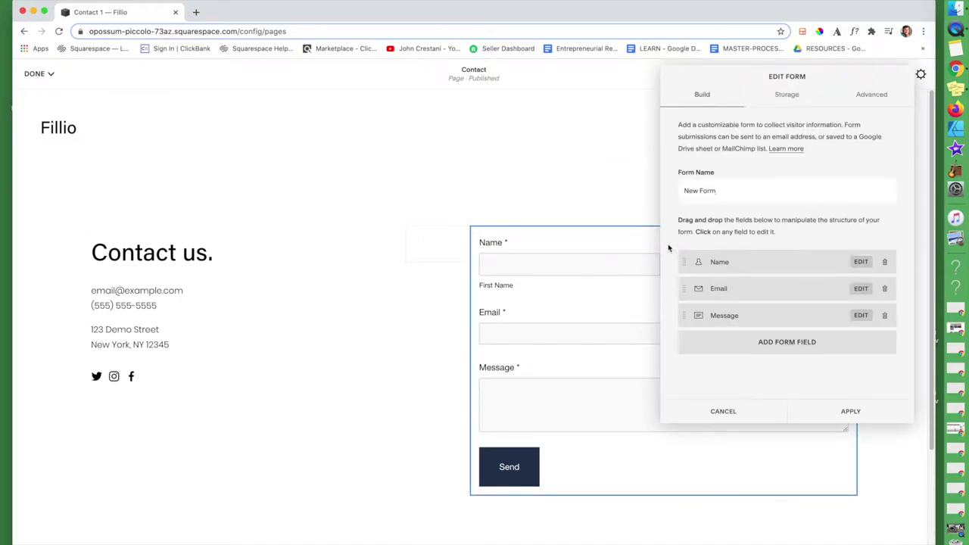
drag(729, 193, 647, 178)
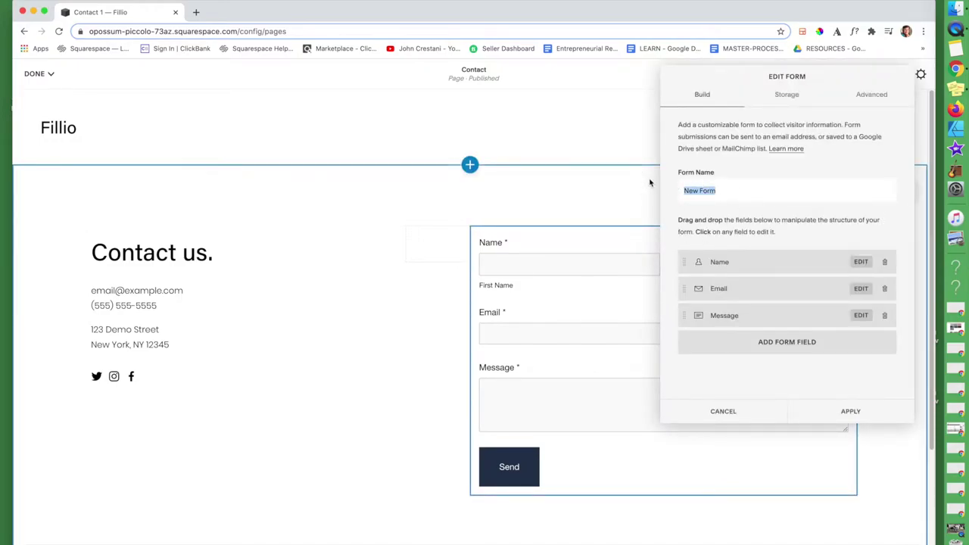
text(My Form)
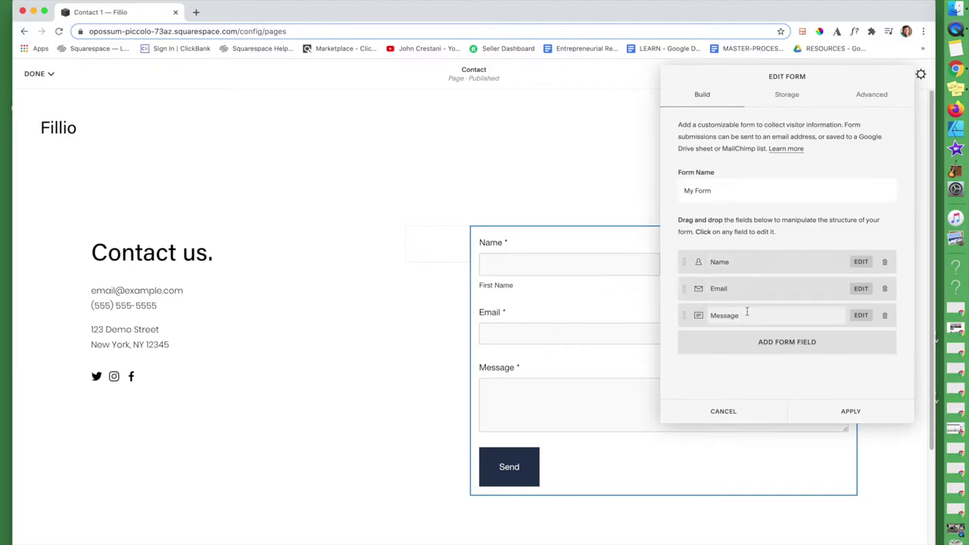
- Change the Name field's label to 'Your Name'
click(742, 263)
drag(742, 263, 688, 263)
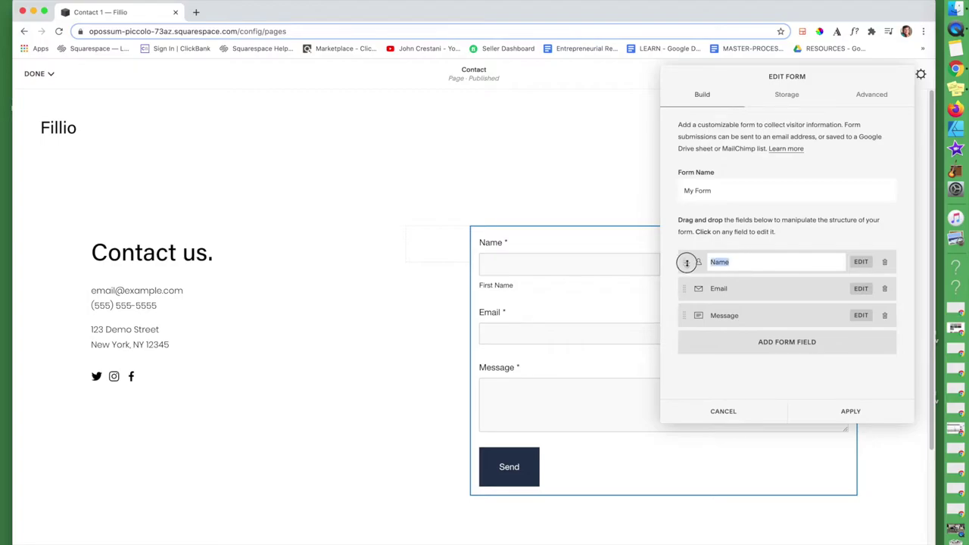
text(M)
key(BackSpace)
text(Your Name)
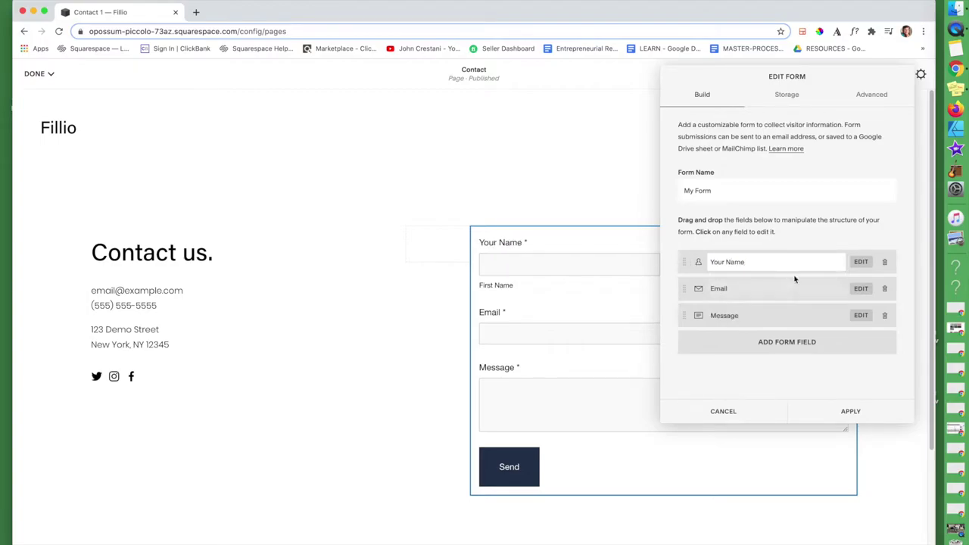
click(770, 288)
click(775, 316)
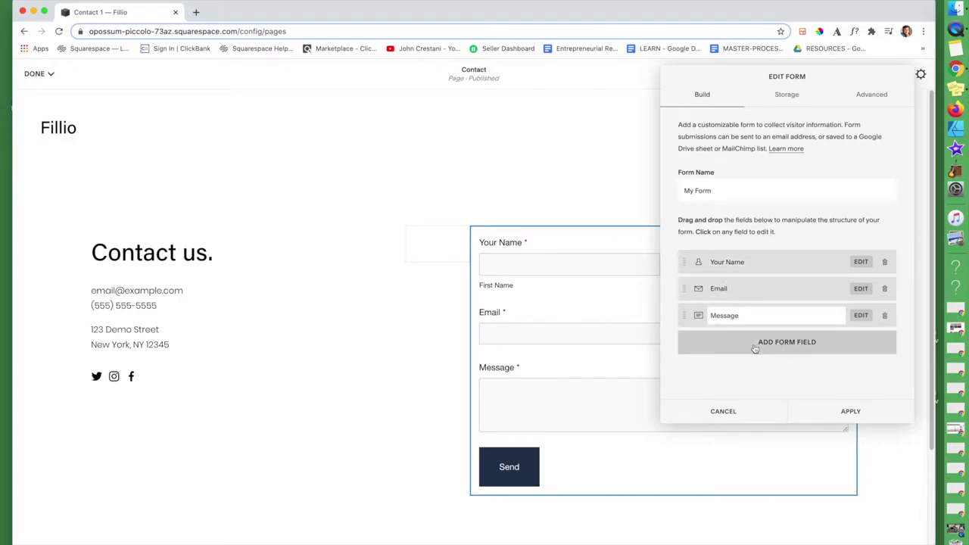
- Browse the field types and add a single-line Text field below Message
click(802, 342)
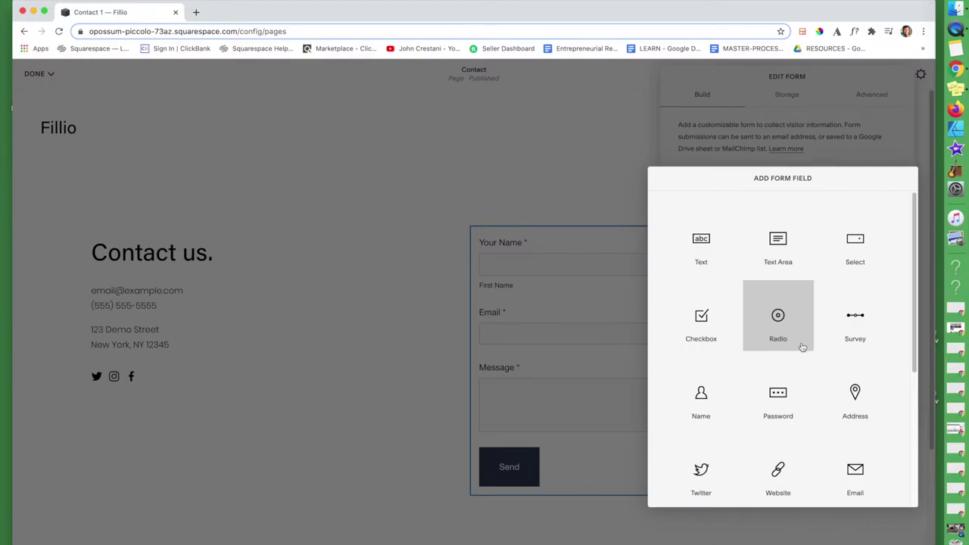
scroll(779, 393, down, 3)
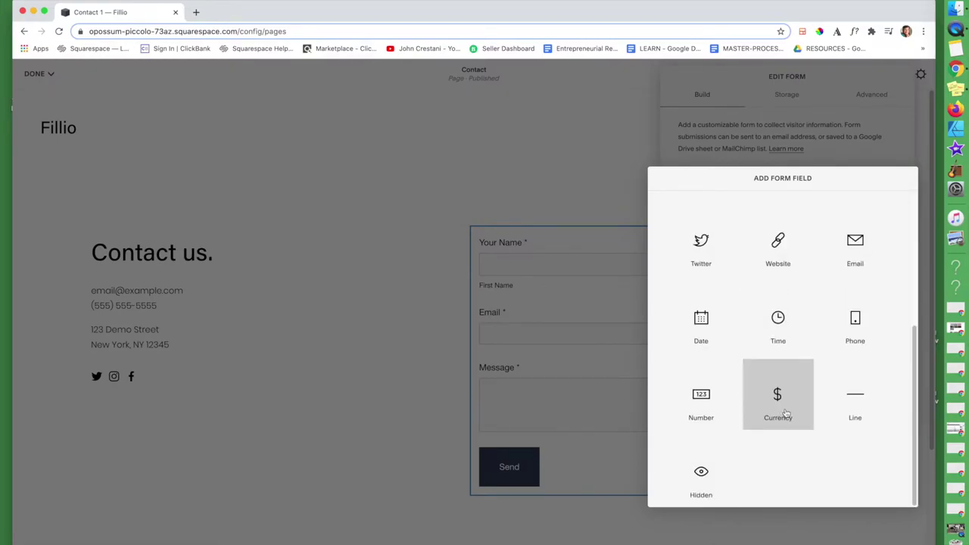
scroll(786, 413, up, 3)
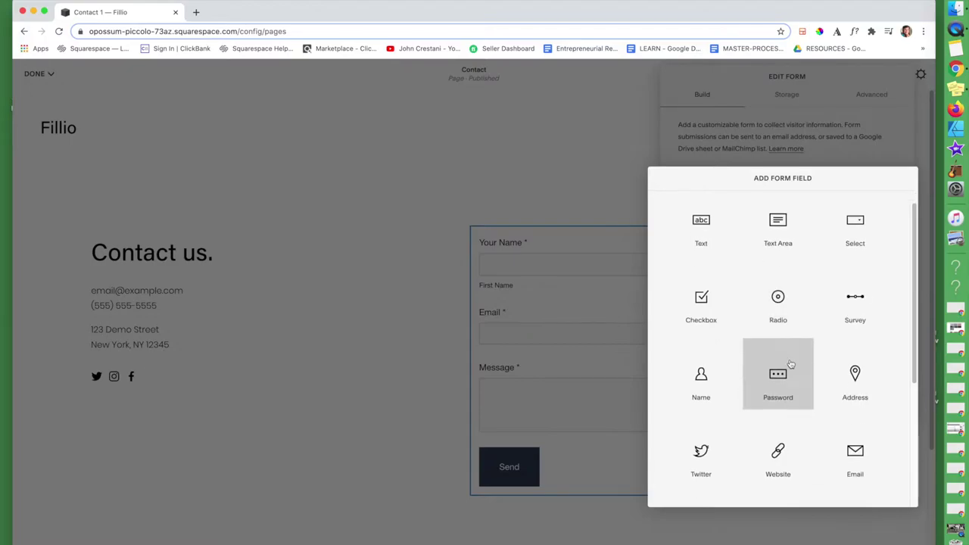
scroll(790, 366, down, 1)
scroll(790, 365, up, 1)
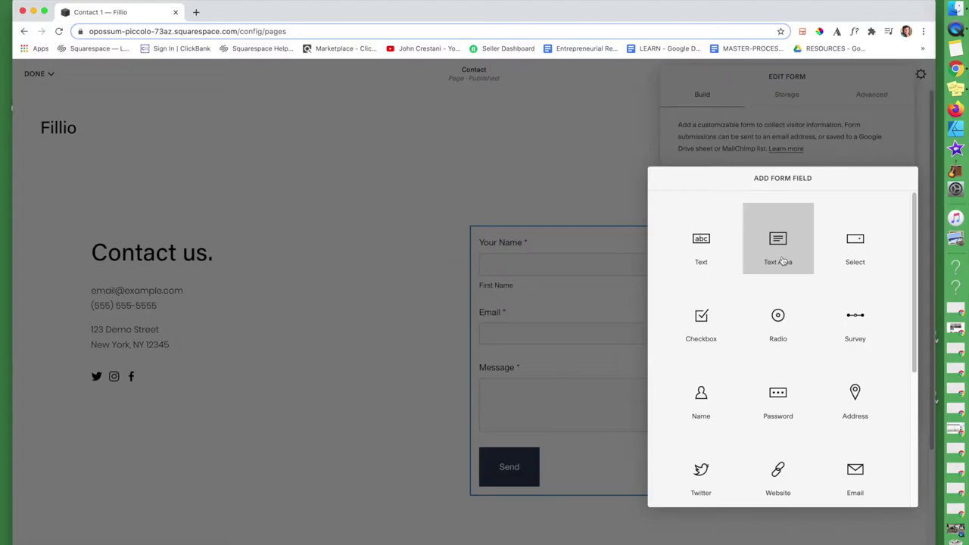
click(701, 260)
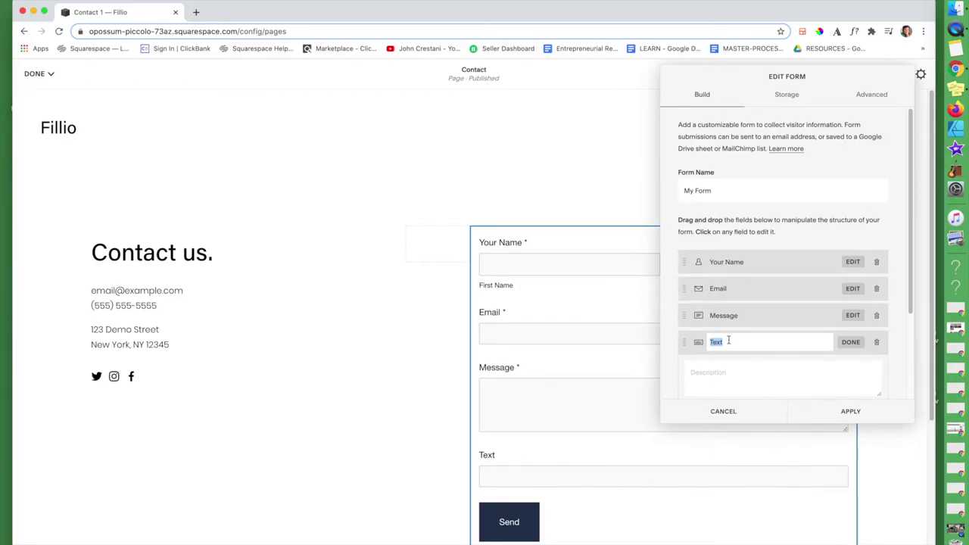
- Label the new field 'What is your favorite color'
text(Wj)
key(BackSpace)
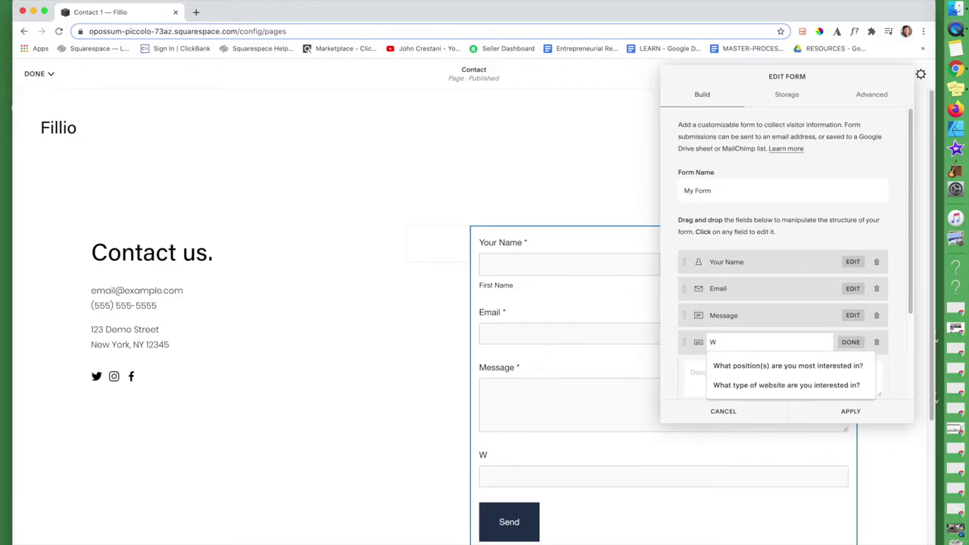
text(hat is your )
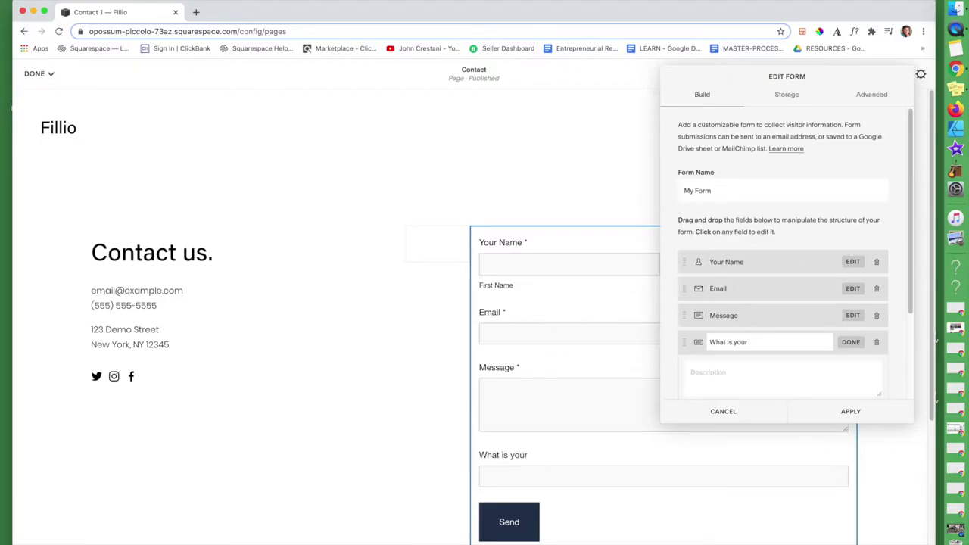
text(favorite color?)
scroll(800, 357, down, 2)
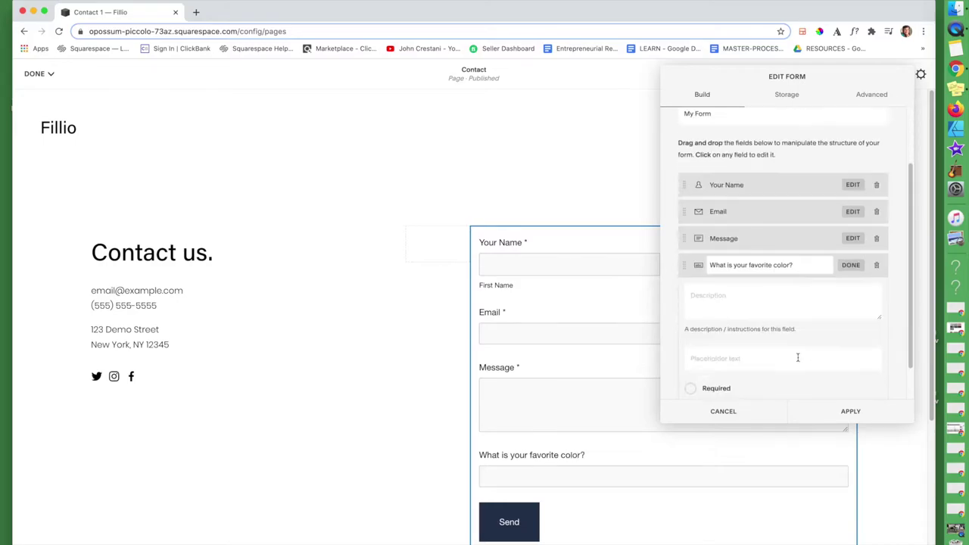
- Add the description 'There are so many colors to choose from - how about purple, blue or yellow'
click(723, 306)
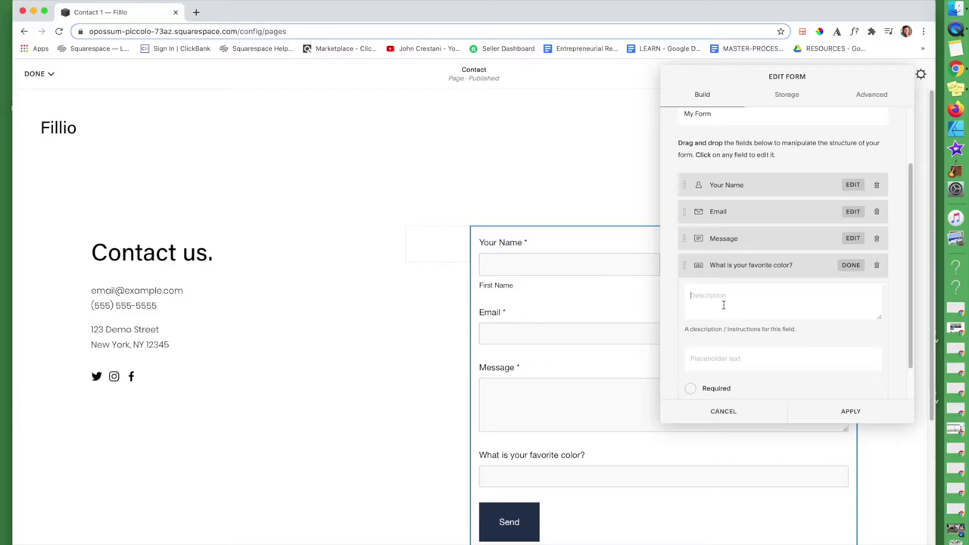
text(Ther are)
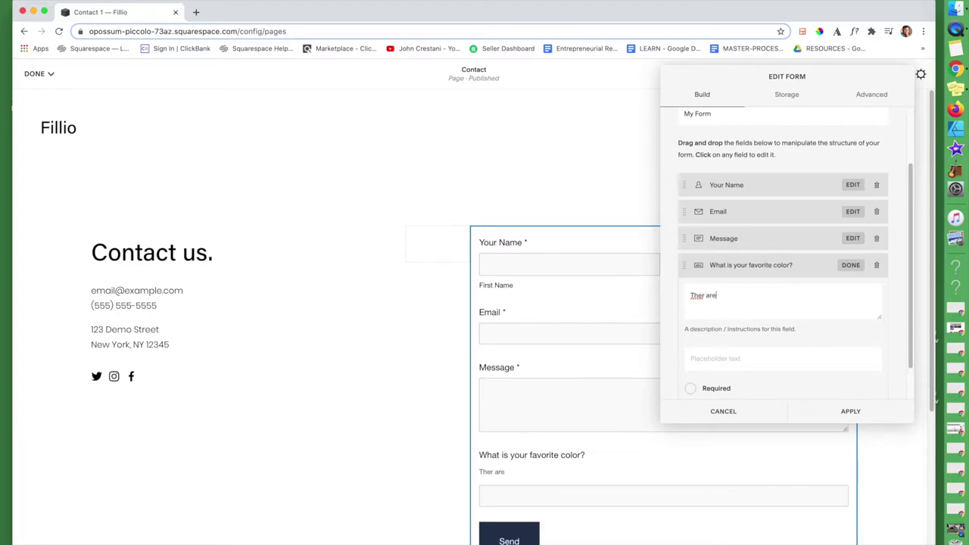
key(BackSpace)
key(BackSpace)
key(BackSpace)
key(BackSpace)
text(e are so many colors )
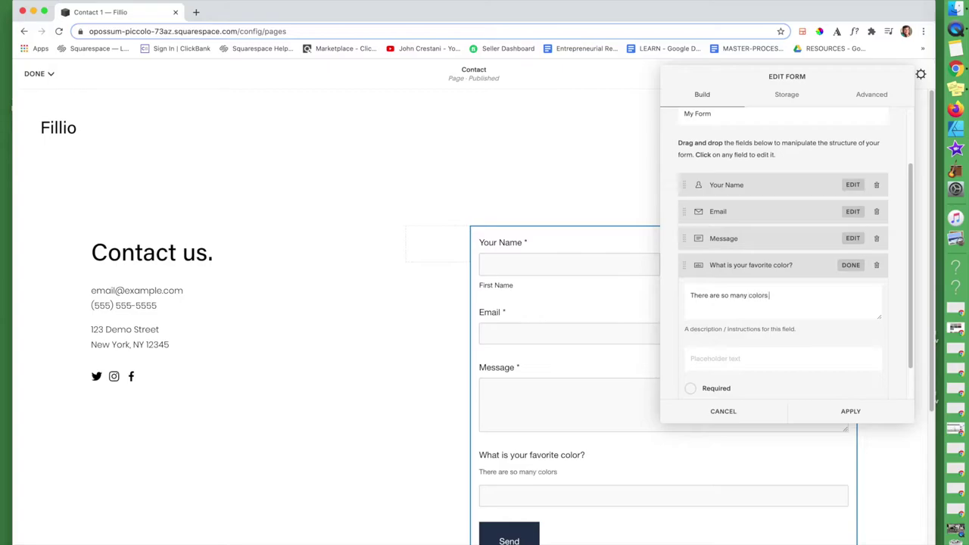
text(to choose from - how about prup)
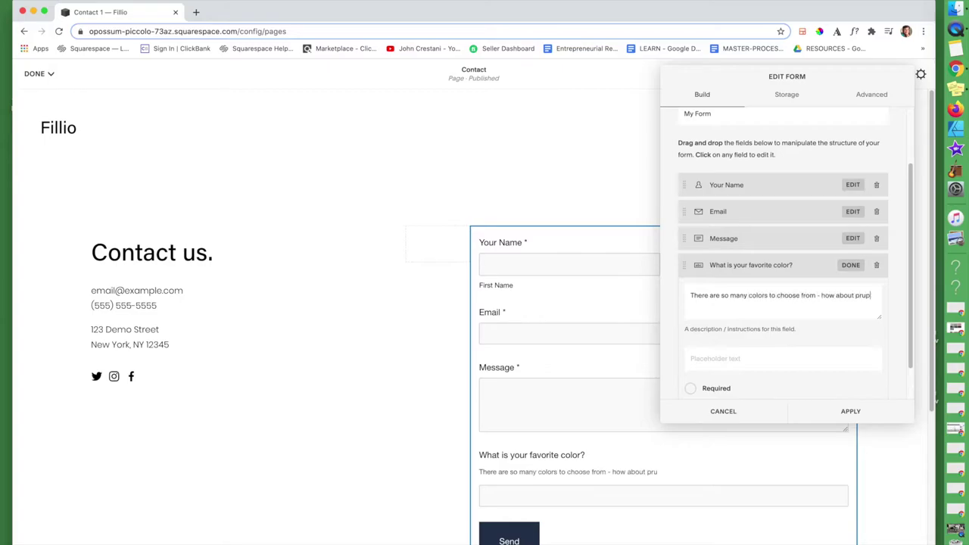
key(BackSpace)
key(BackSpace)
key(BackSpace)
key(BackSpace)
text(rple, blue or yellow?)
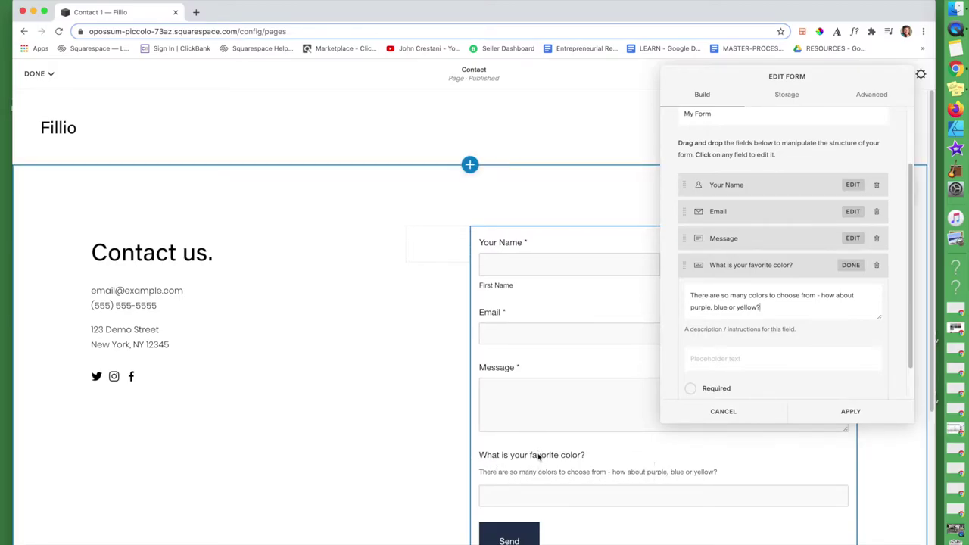
- Set the placeholder text to 'Pink' and mark the color question required
click(757, 358)
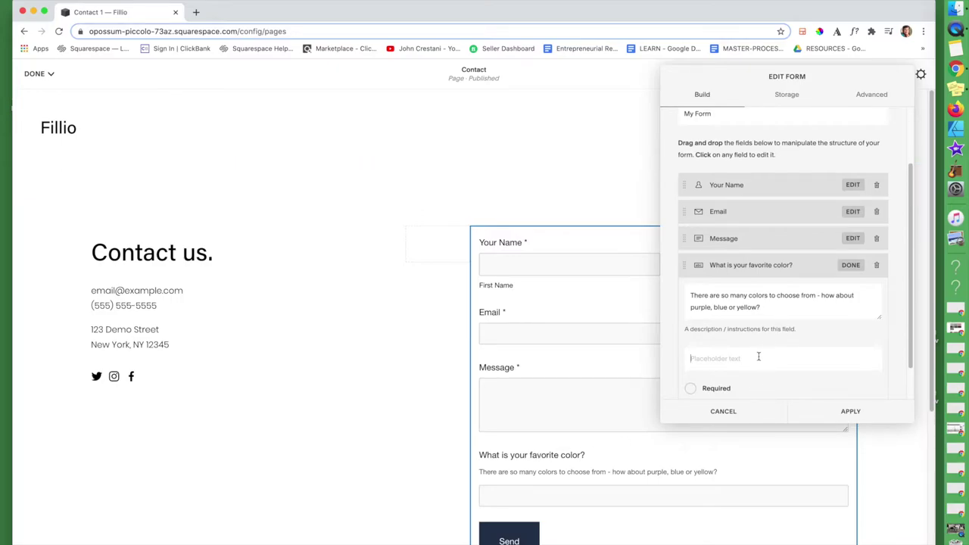
text(Pink)
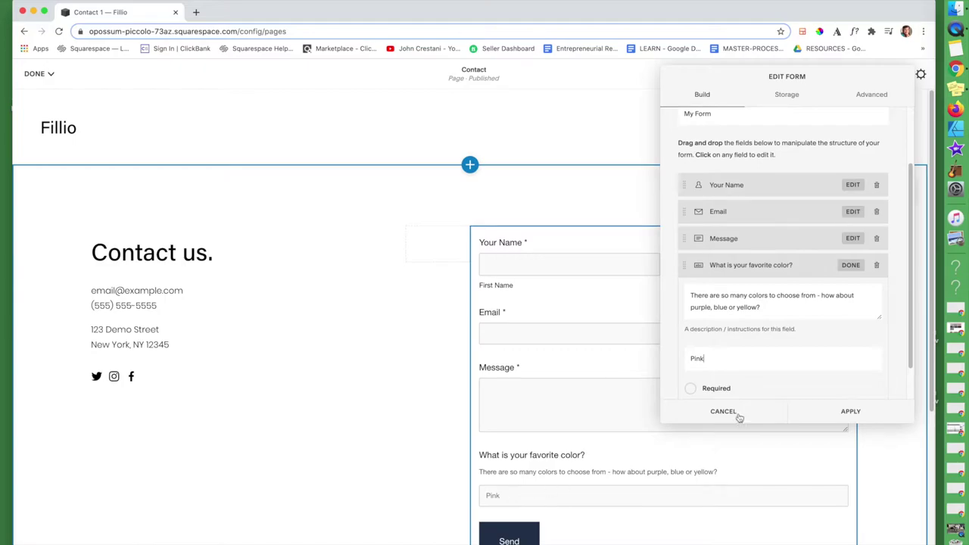
scroll(746, 371, down, 2)
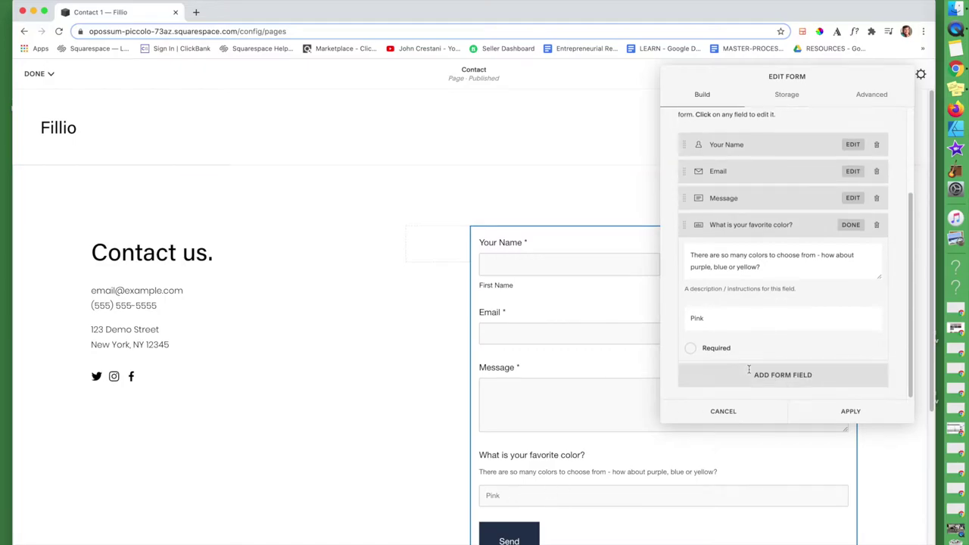
click(690, 350)
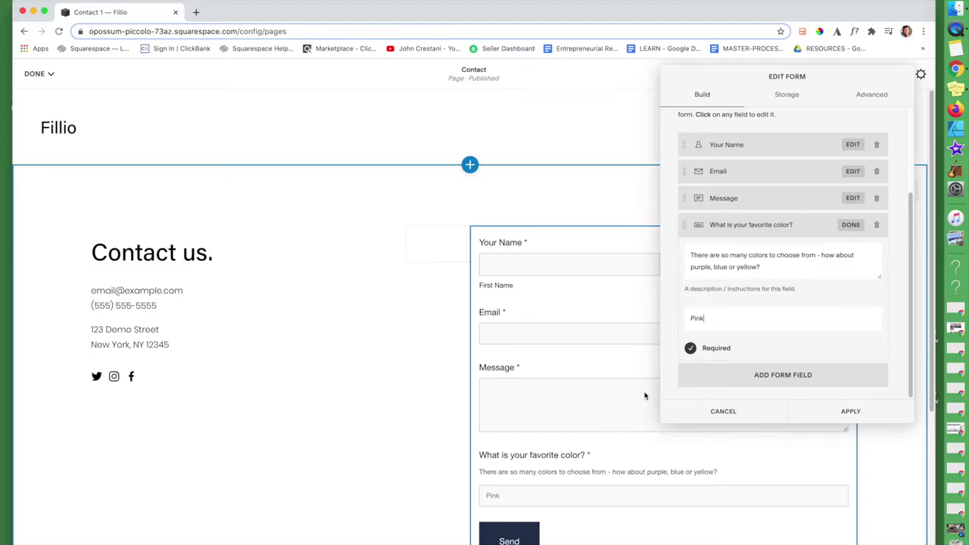
- Add a multi-line Text Area field labelled 'Tell me about your childhood.'
click(767, 377)
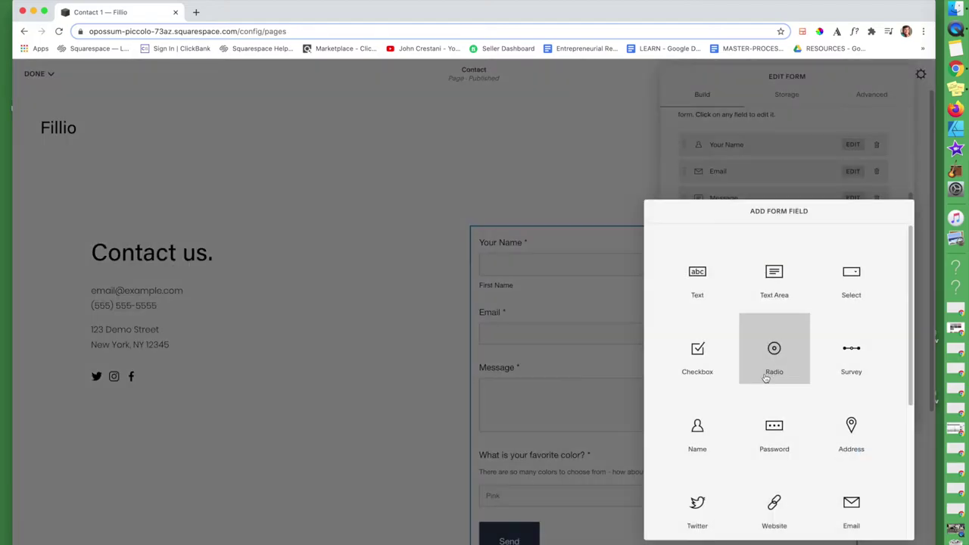
click(773, 273)
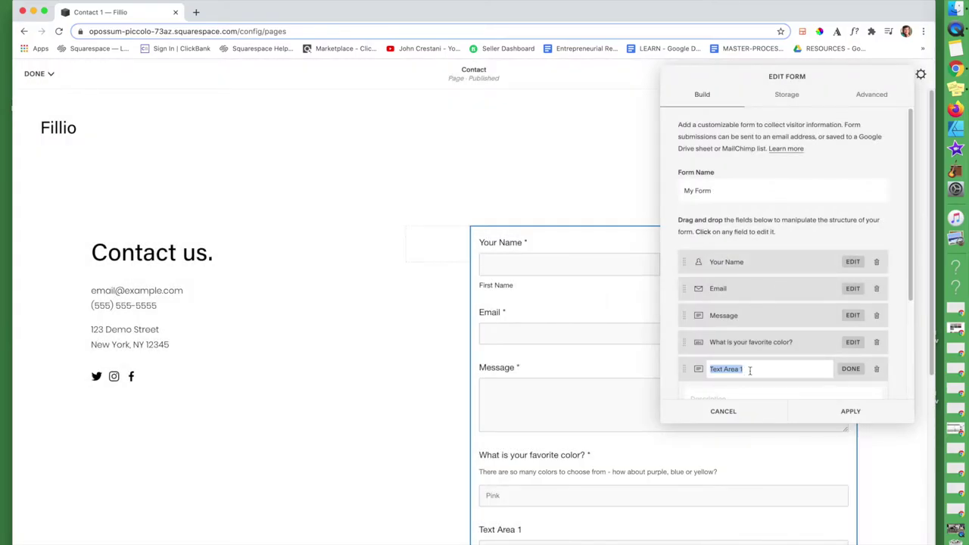
text(Tell me about you)
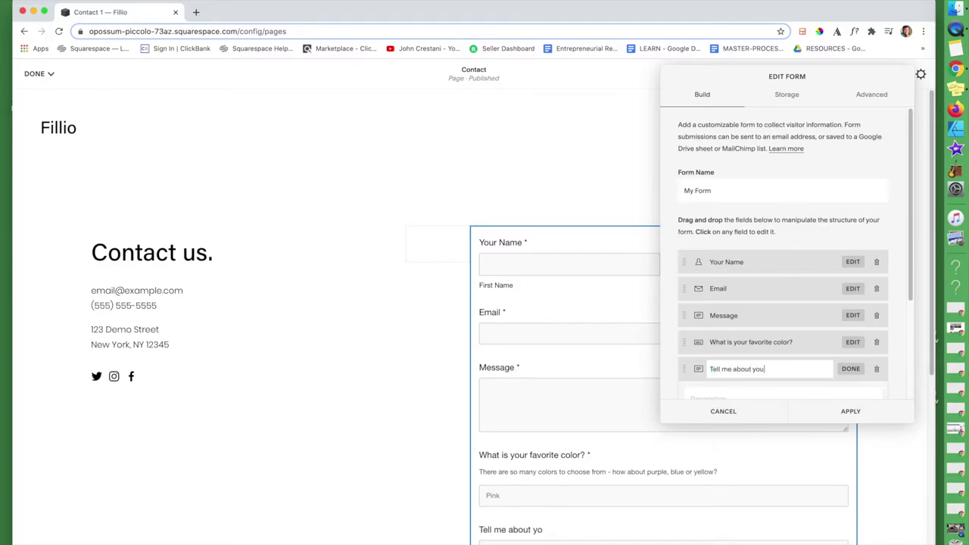
text(r childhood.)
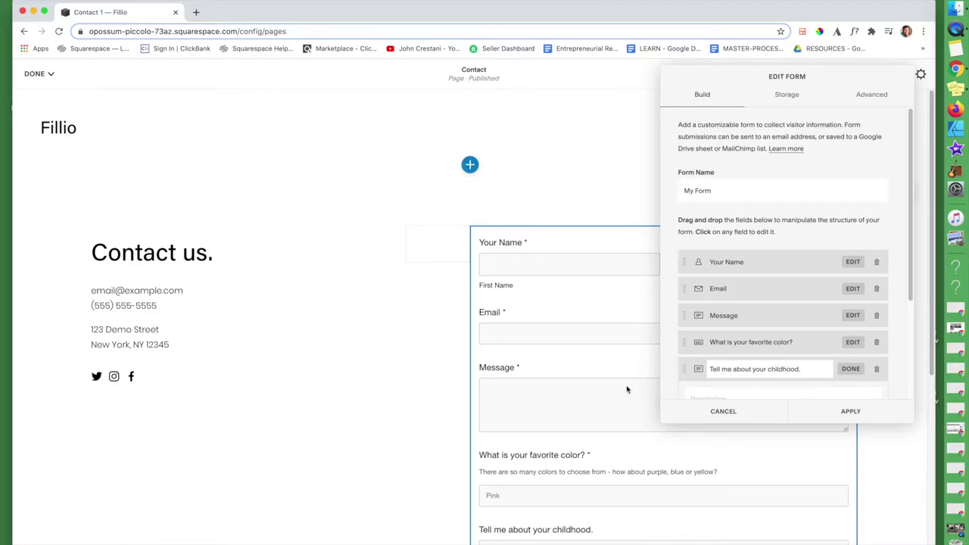
scroll(745, 370, down, 2)
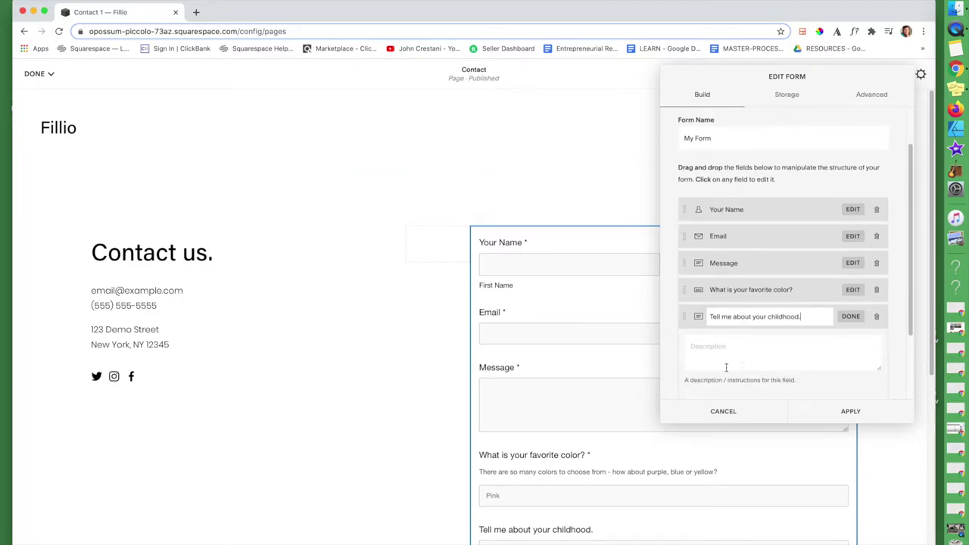
scroll(726, 368, down, 3)
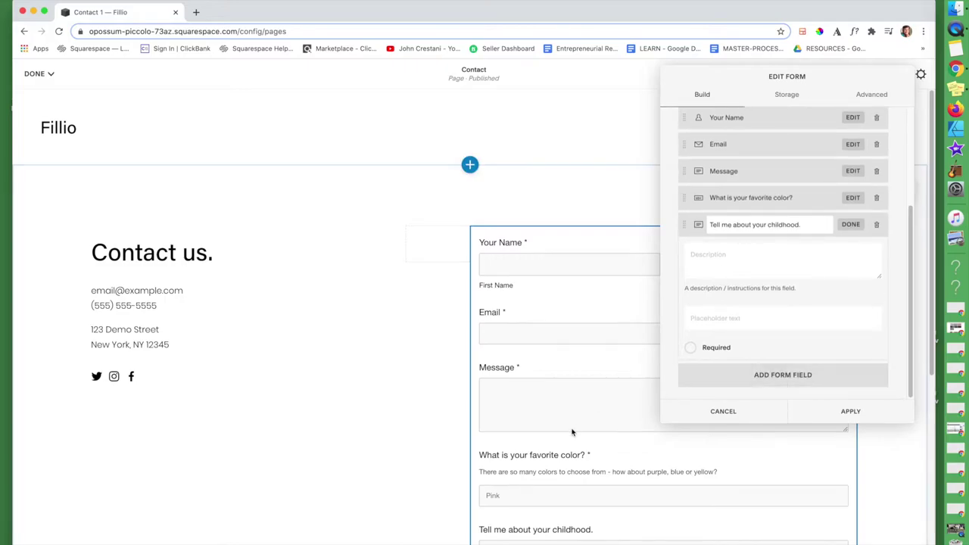
scroll(572, 432, down, 5)
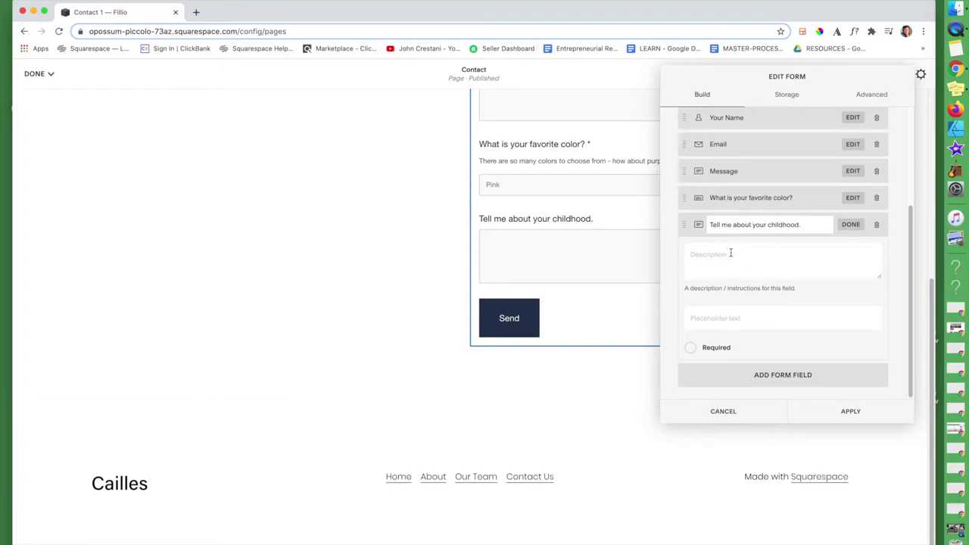
click(850, 226)
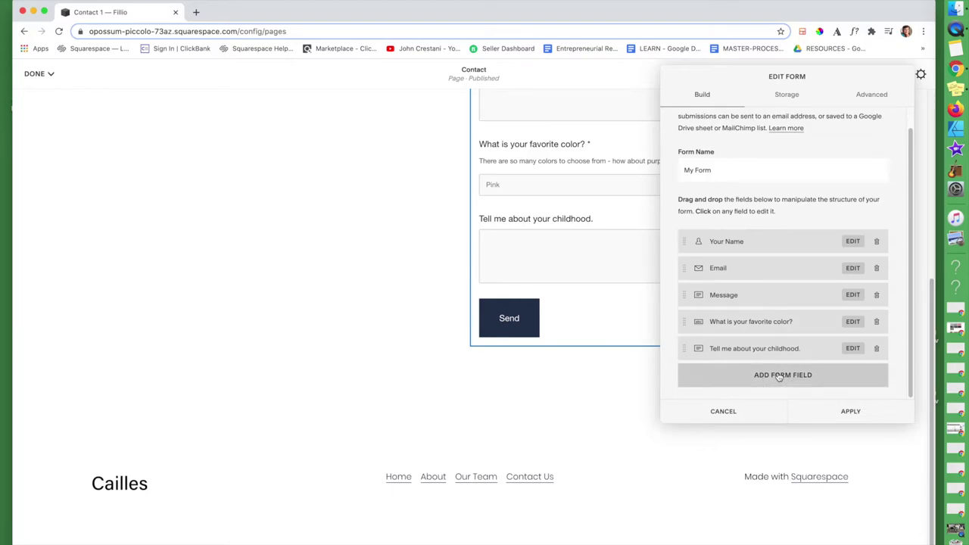
click(780, 377)
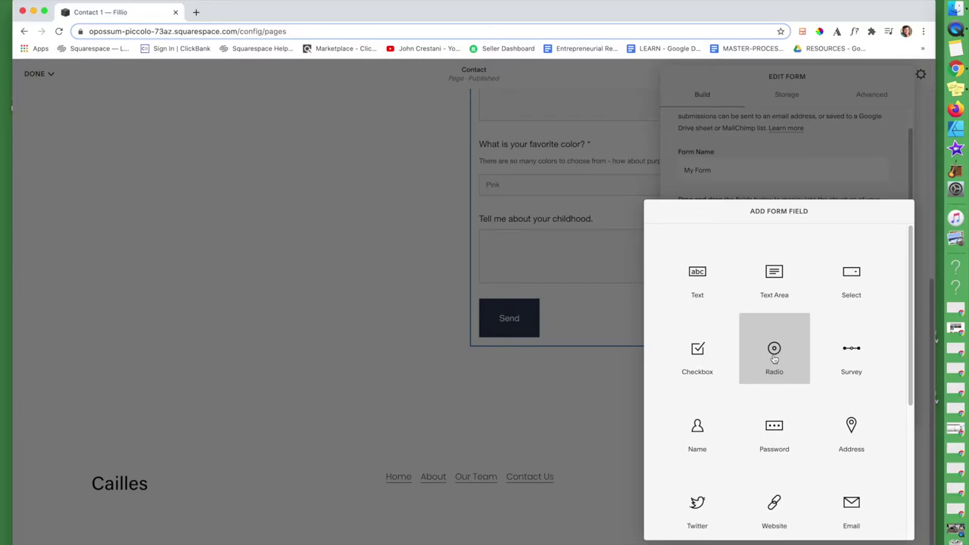
- Add a Select dropdown labelled 'Select a flower.' with options Rose and Tulip
click(849, 292)
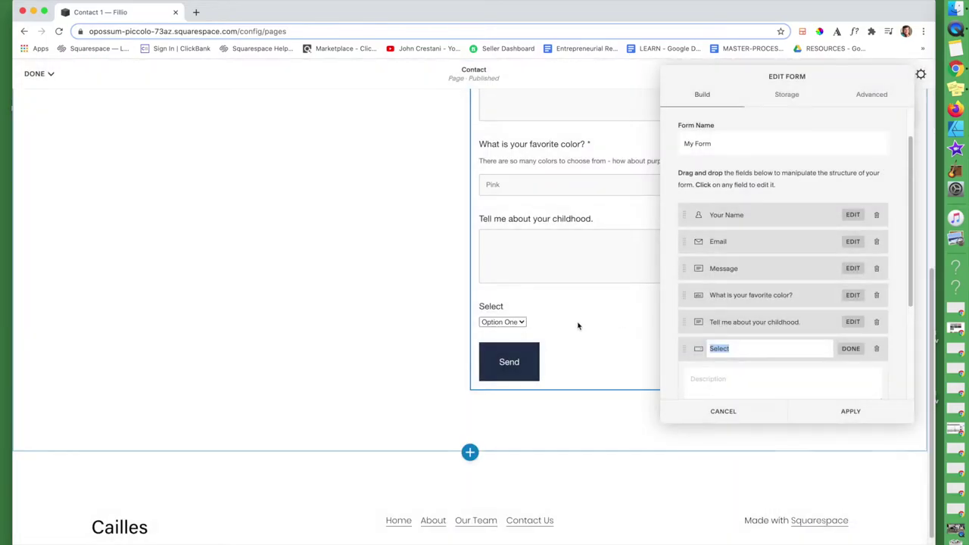
scroll(757, 342, down, 4)
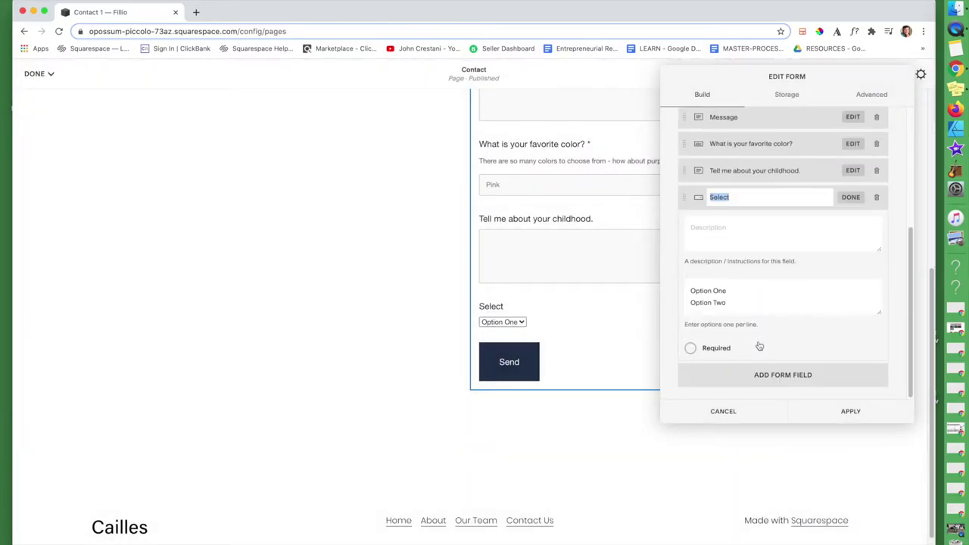
click(740, 199)
text(a flower.)
click(728, 227)
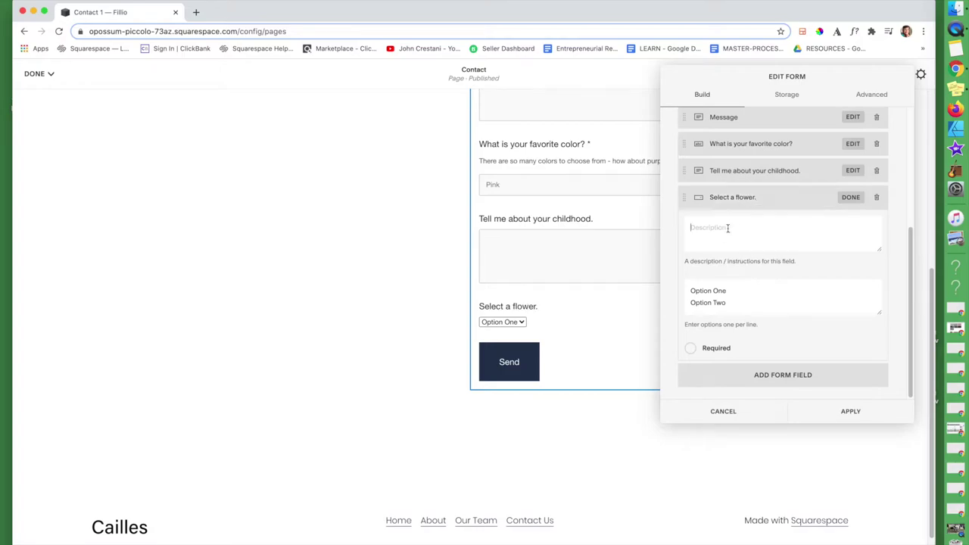
drag(729, 303, 681, 287)
text(Rose)
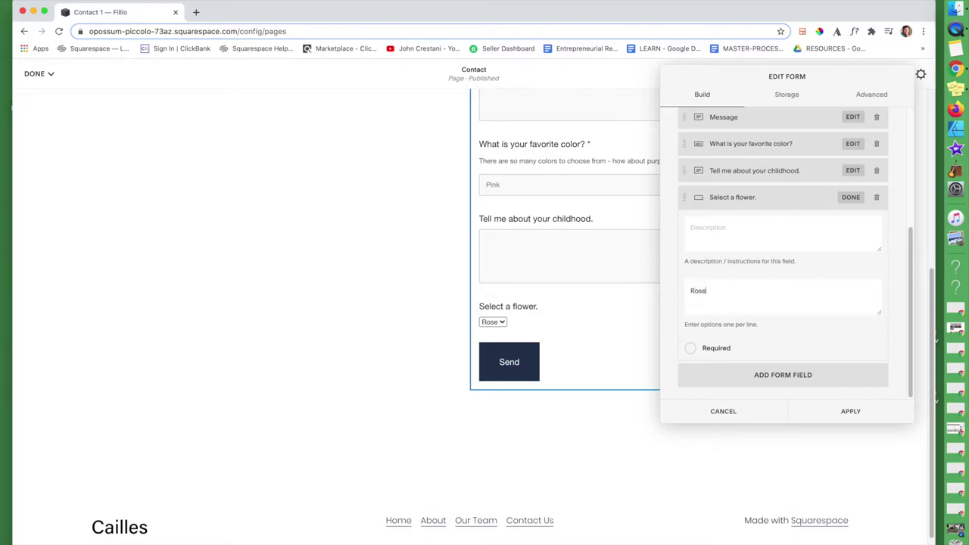
key(Return)
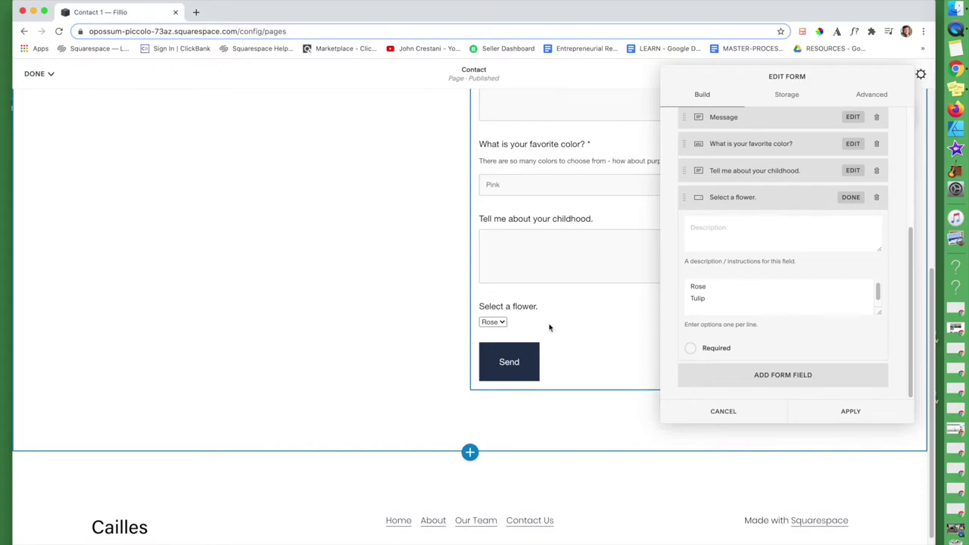
click(851, 197)
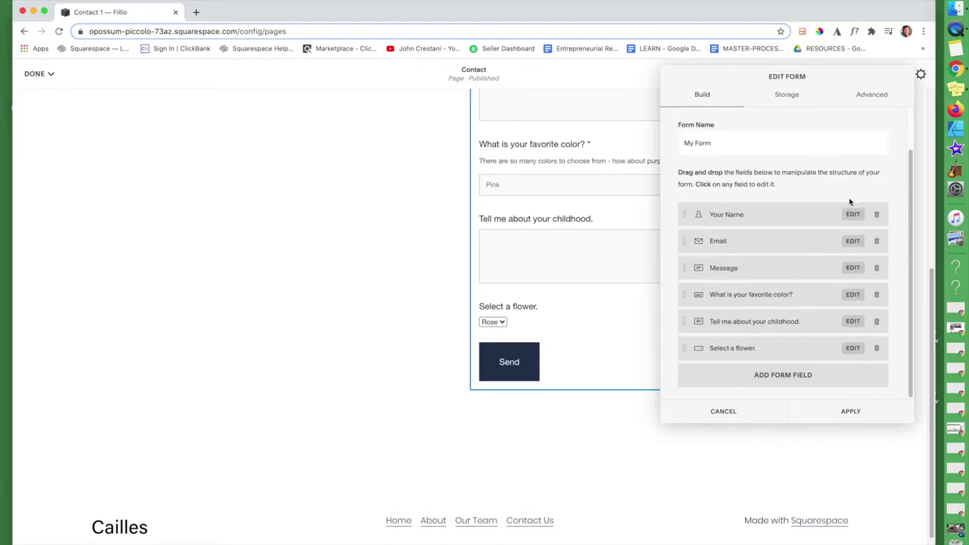
- Add a Checkbox field 'Check your favorite foods.' replacing default options with pizza and grilled cheese
click(776, 376)
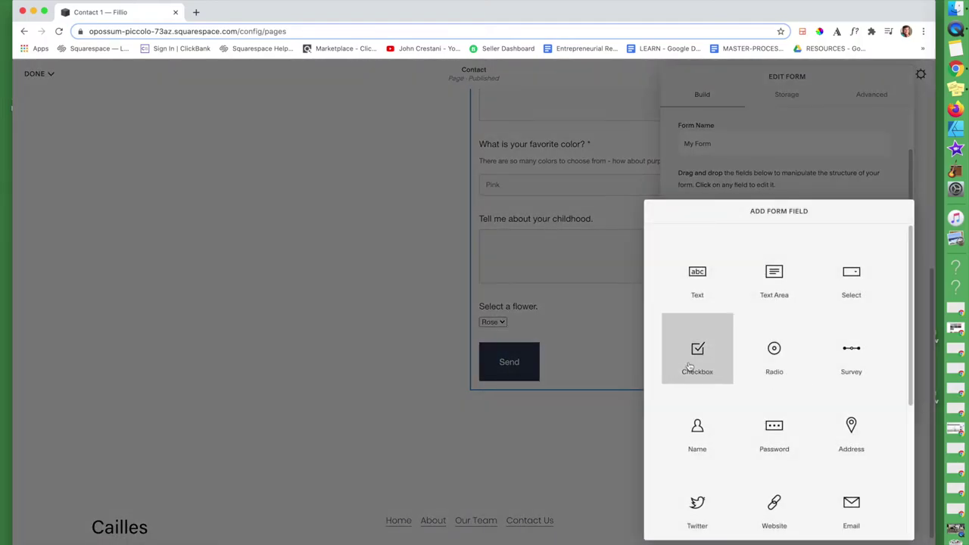
click(690, 368)
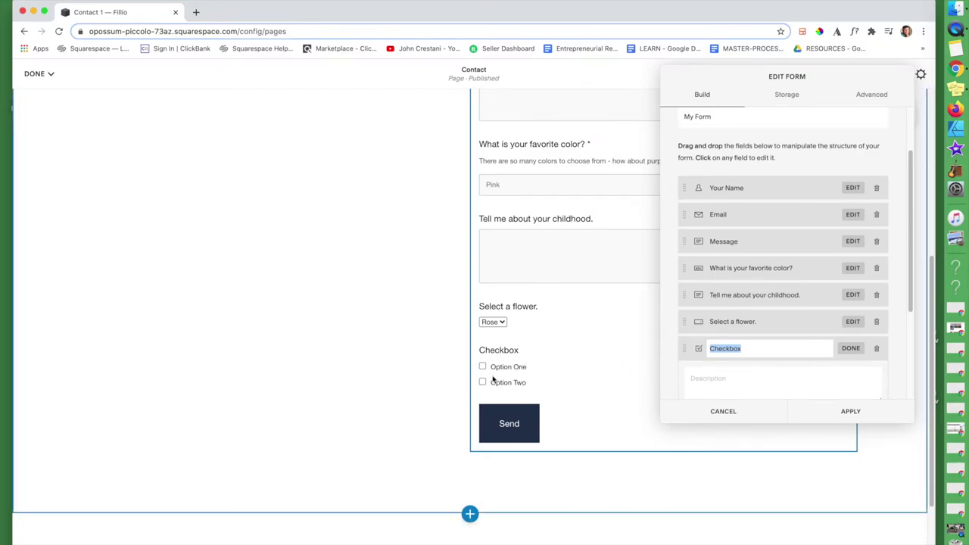
scroll(746, 326, down, 3)
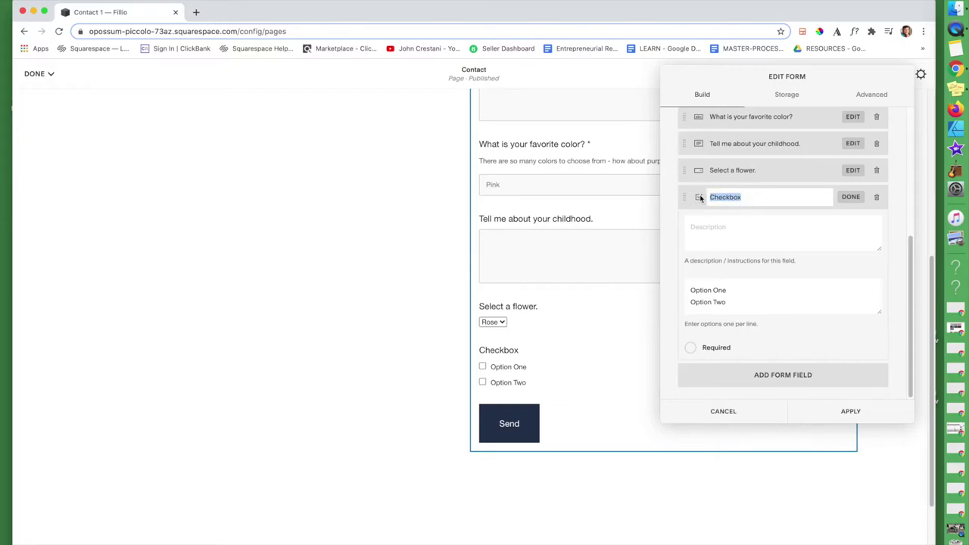
text(Check your)
key(BackSpace)
key(BackSpace)
text(your favo)
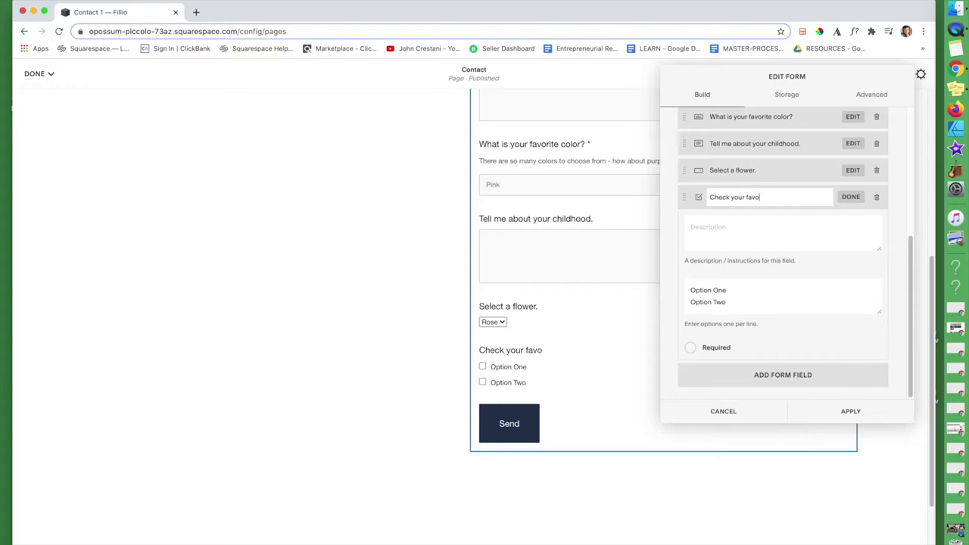
text(rite foods.)
drag(732, 299, 659, 269)
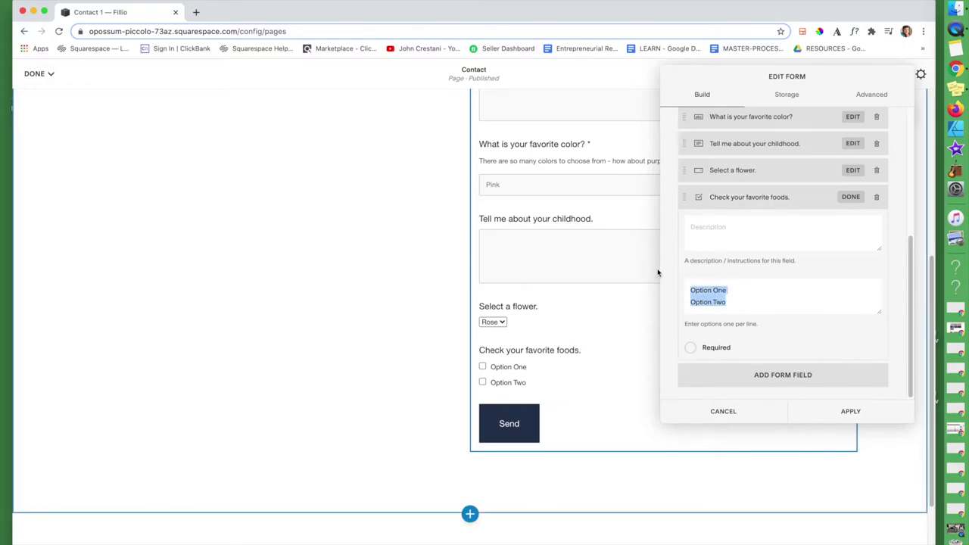
text(pizza)
key(Return)
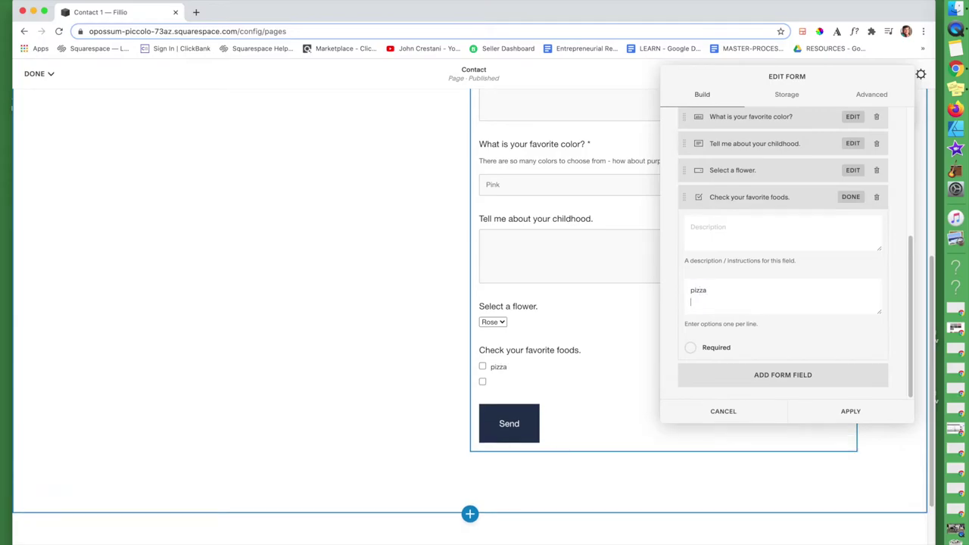
text(grilled cheese)
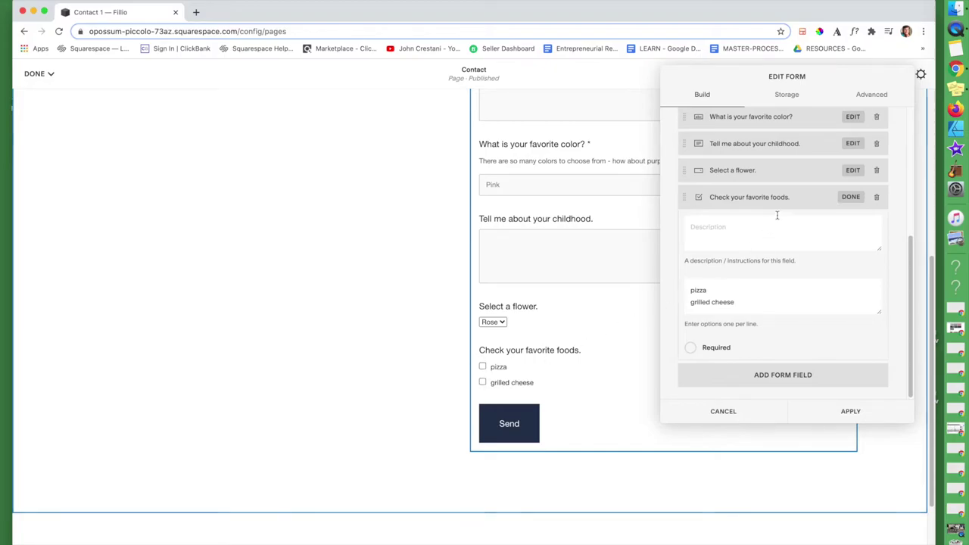
click(848, 201)
- Add an Address field after the favorite-foods question
click(774, 372)
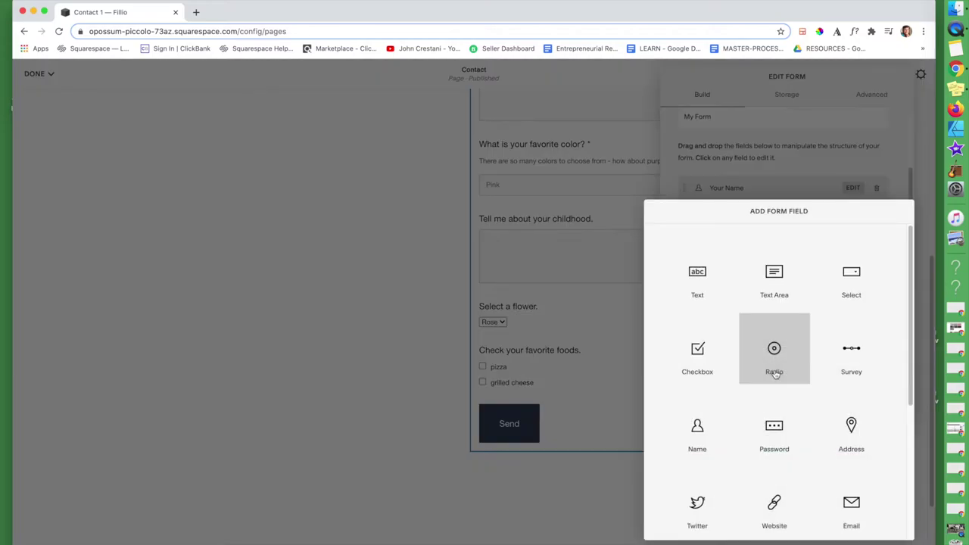
scroll(776, 375, down, 3)
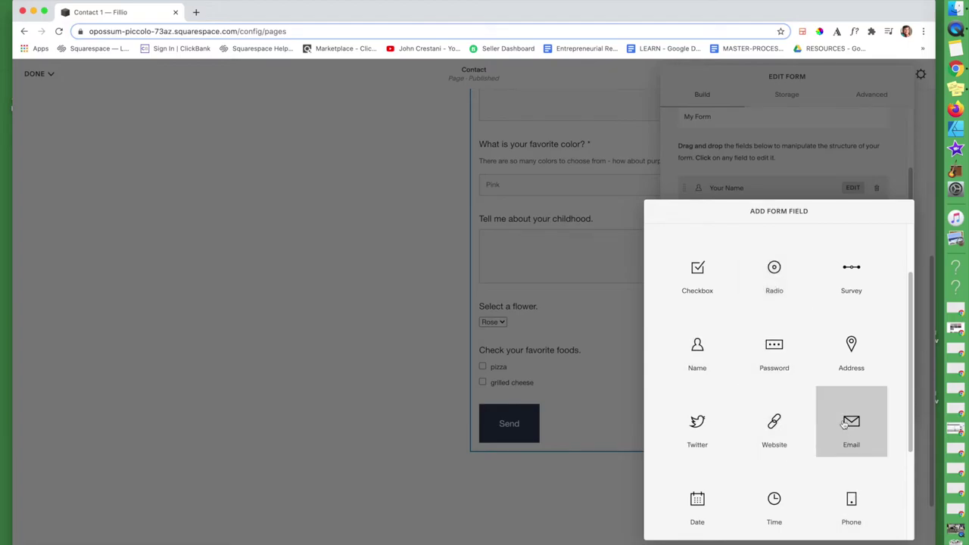
click(853, 356)
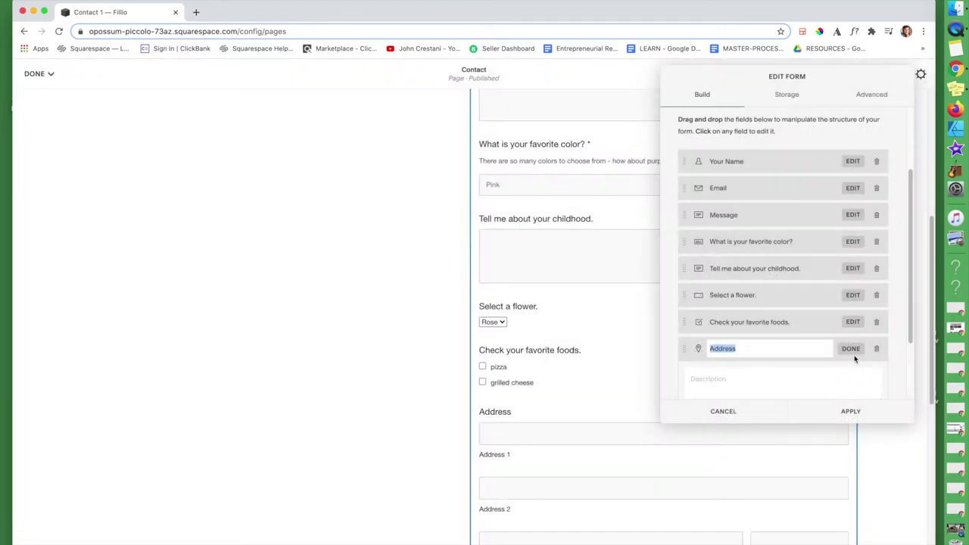
scroll(569, 397, down, 5)
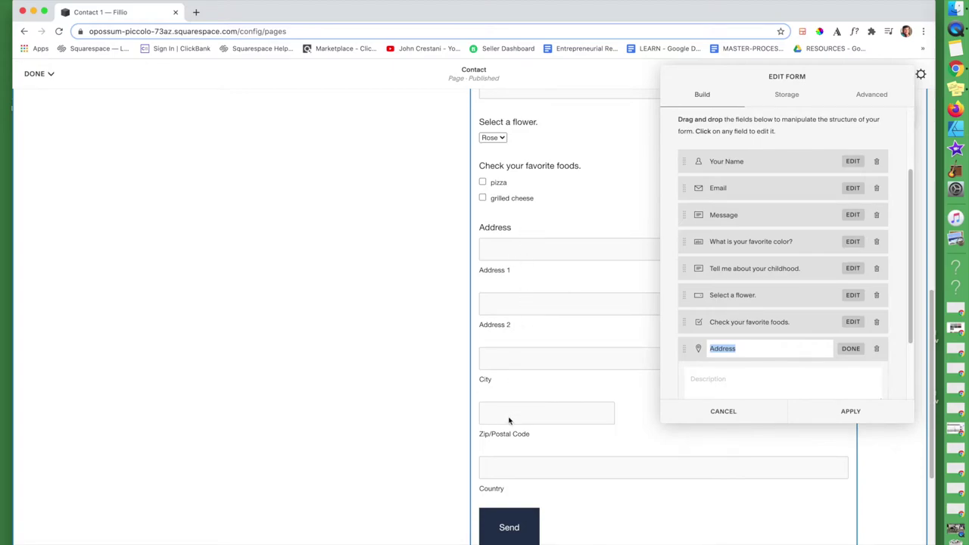
click(850, 350)
- Add a Website field below the Address field
click(783, 383)
scroll(783, 394, down, 2)
scroll(781, 396, down, 3)
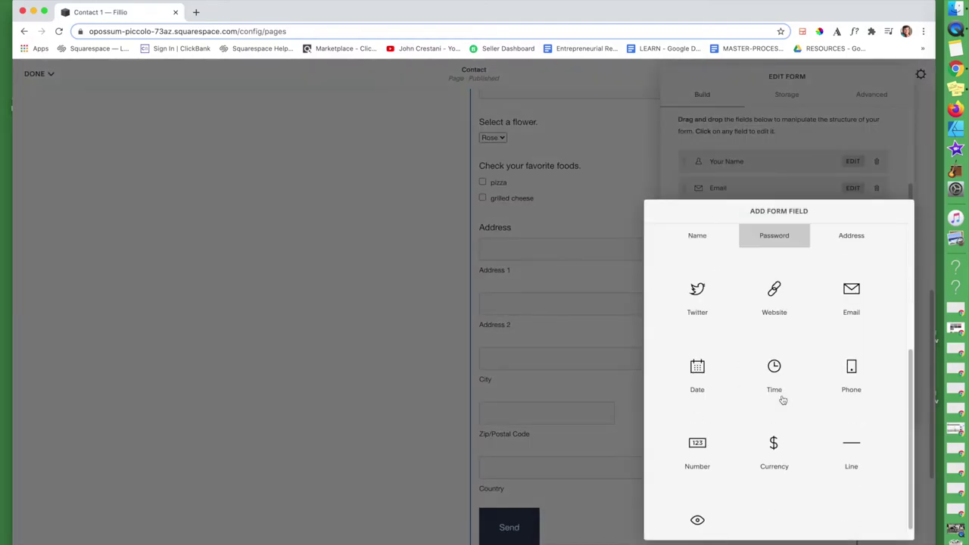
click(774, 307)
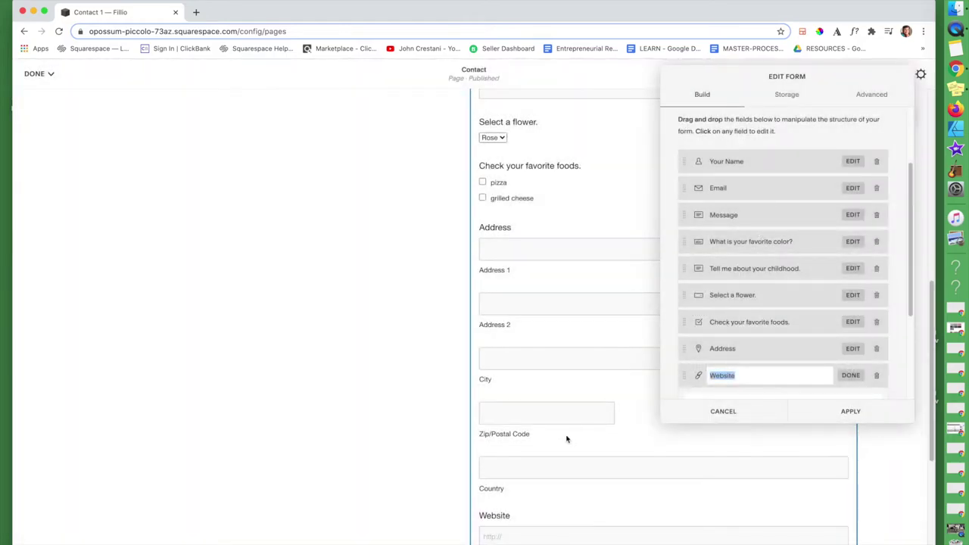
scroll(567, 440, down, 3)
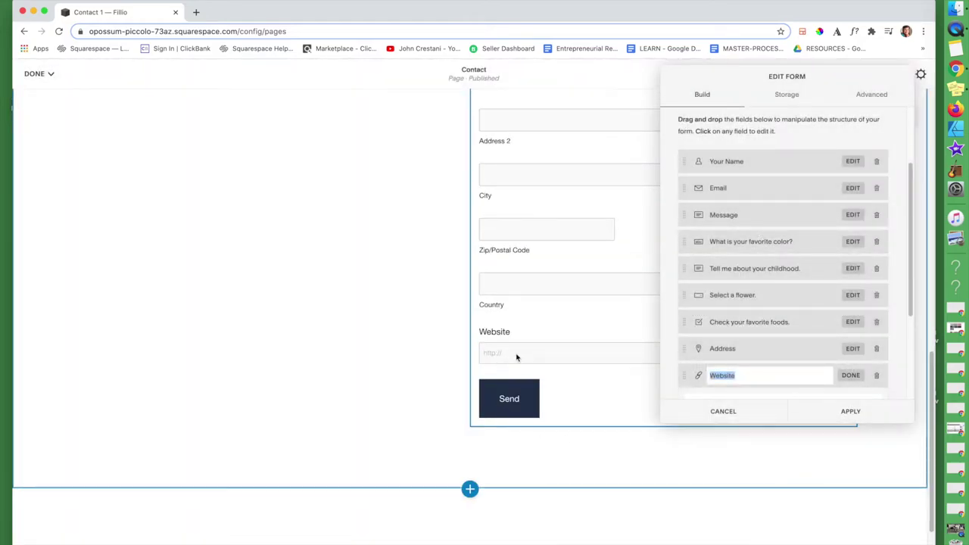
- Add a Date field (MM, DD, YYYY) as the last form field
scroll(772, 360, down, 3)
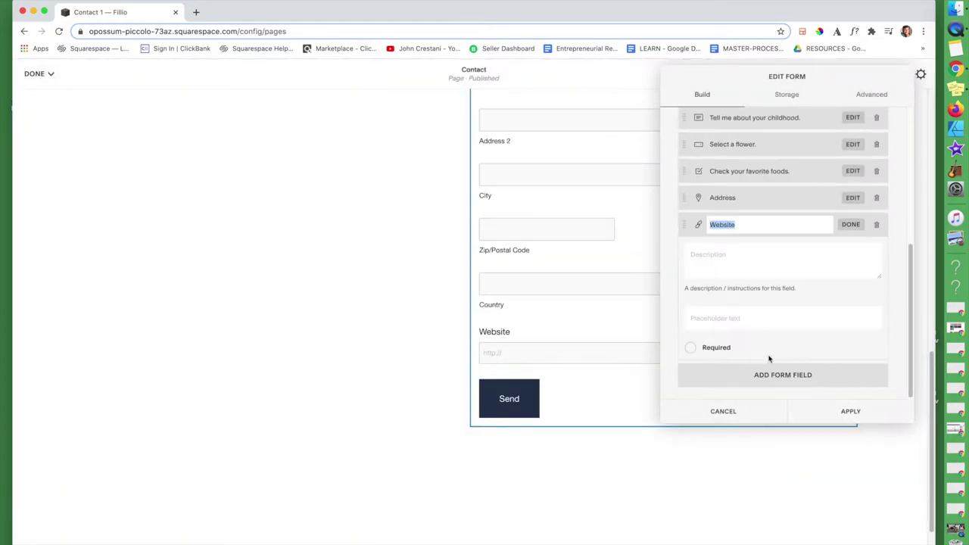
click(791, 379)
scroll(788, 394, down, 3)
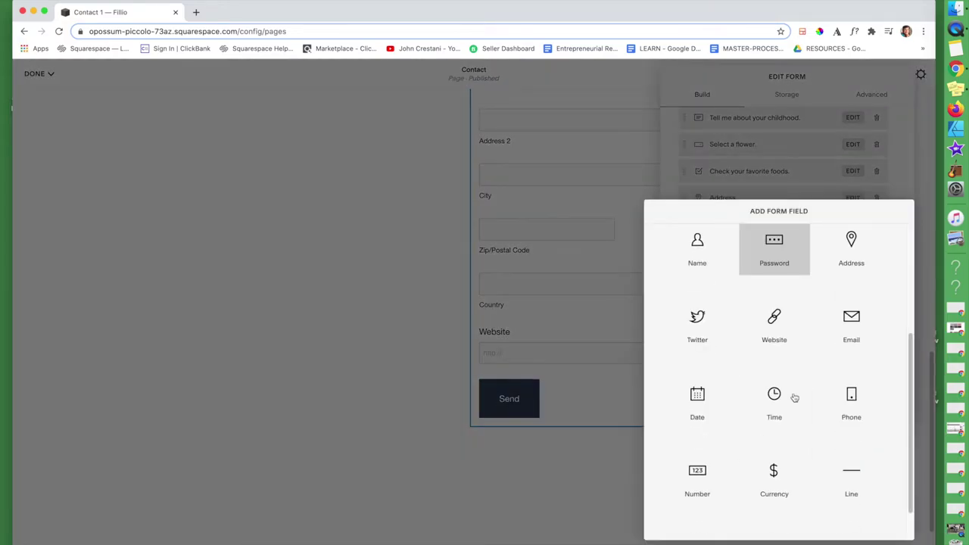
click(697, 396)
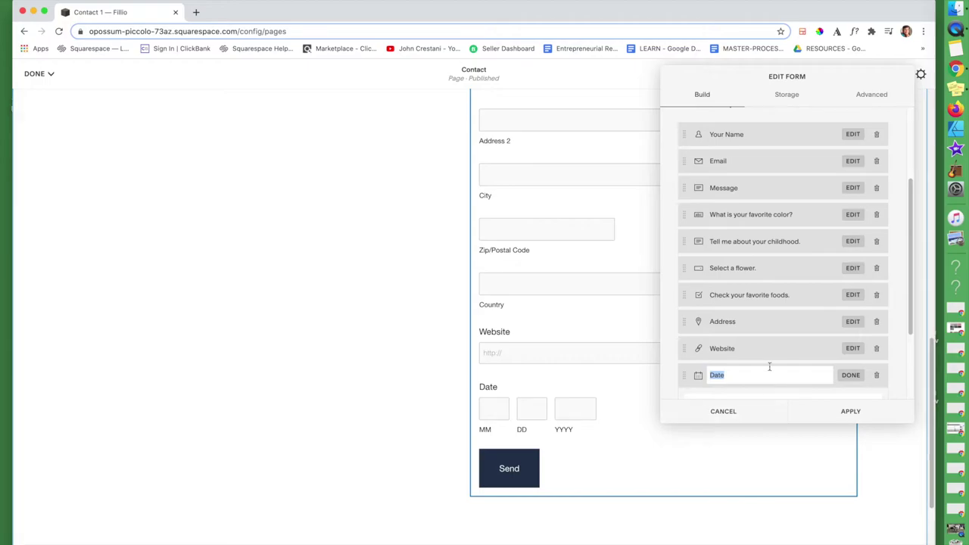
scroll(768, 366, down, 3)
click(852, 261)
- Add a Line section divider labelled 'Car Details' after the Date field
click(742, 376)
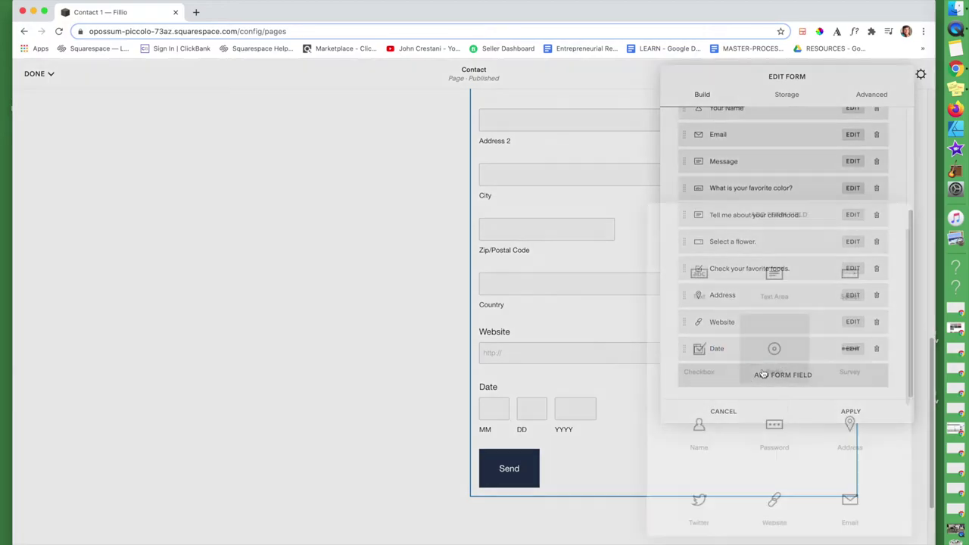
scroll(764, 382, down, 5)
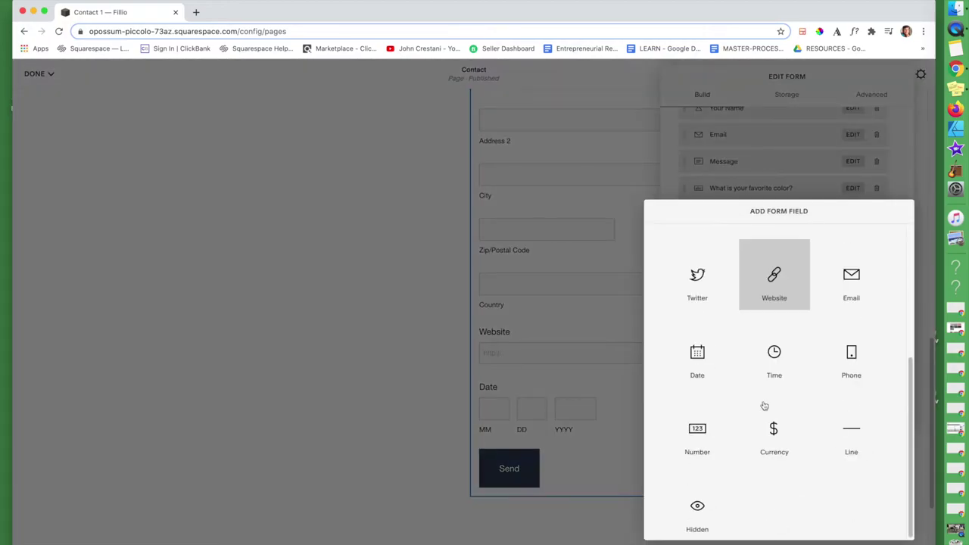
click(849, 444)
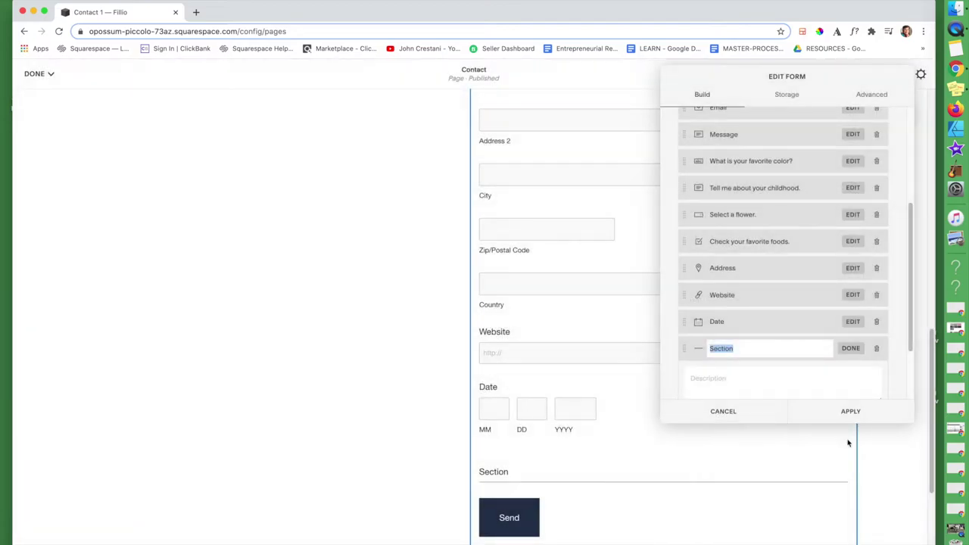
scroll(547, 483, down, 2)
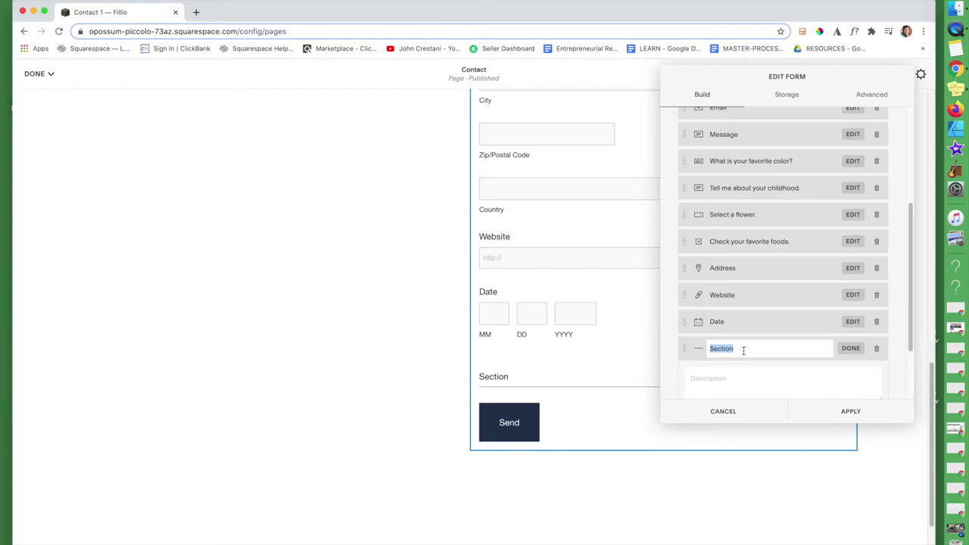
text(C)
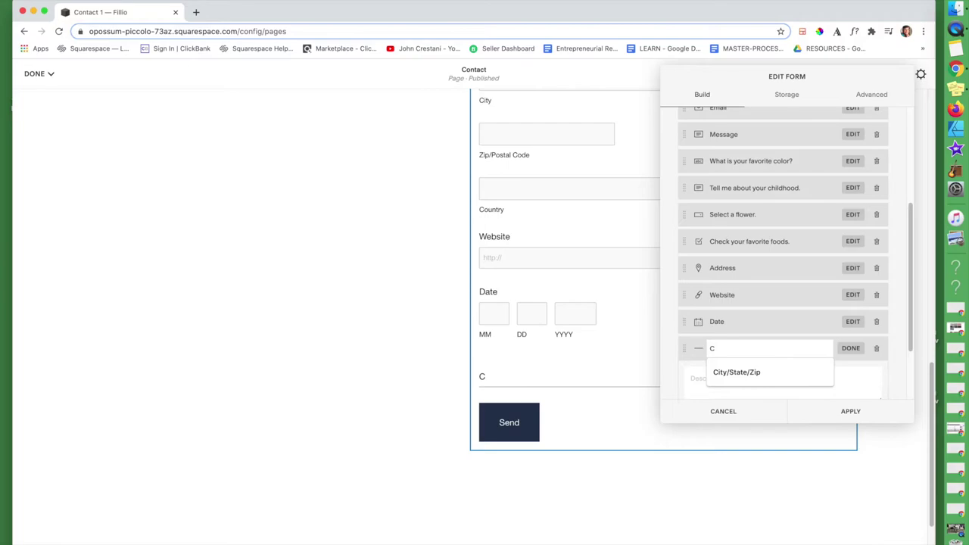
text(ar Details)
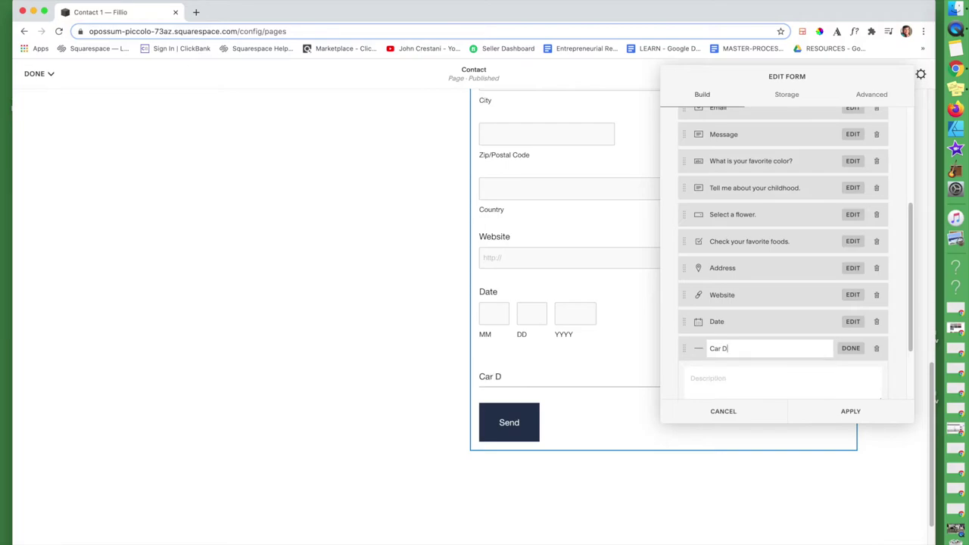
click(851, 349)
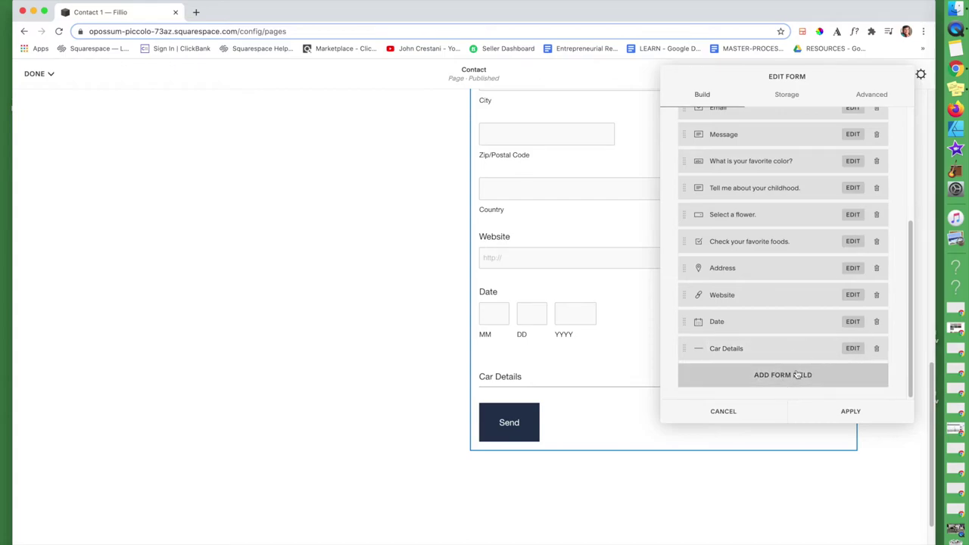
click(791, 375)
scroll(779, 378, down, 4)
click(776, 356)
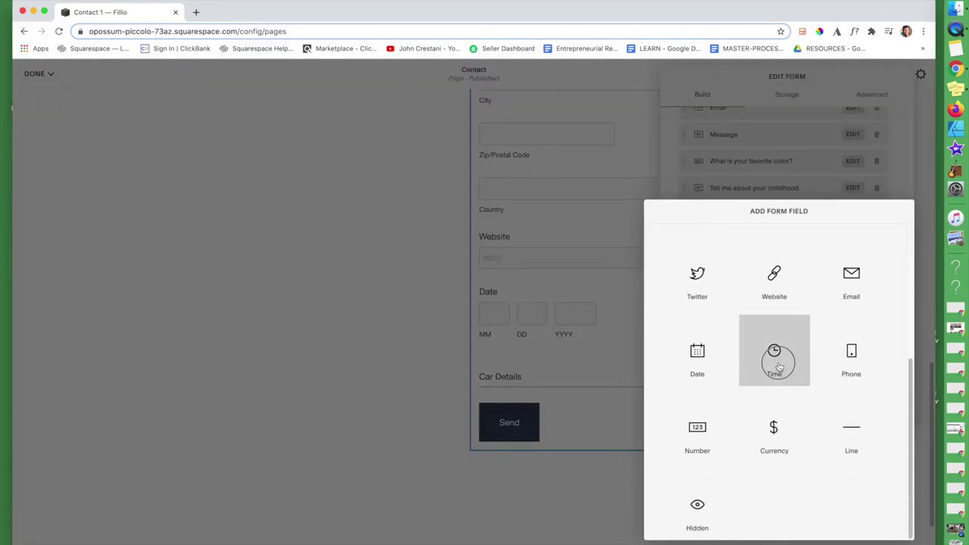
click(850, 376)
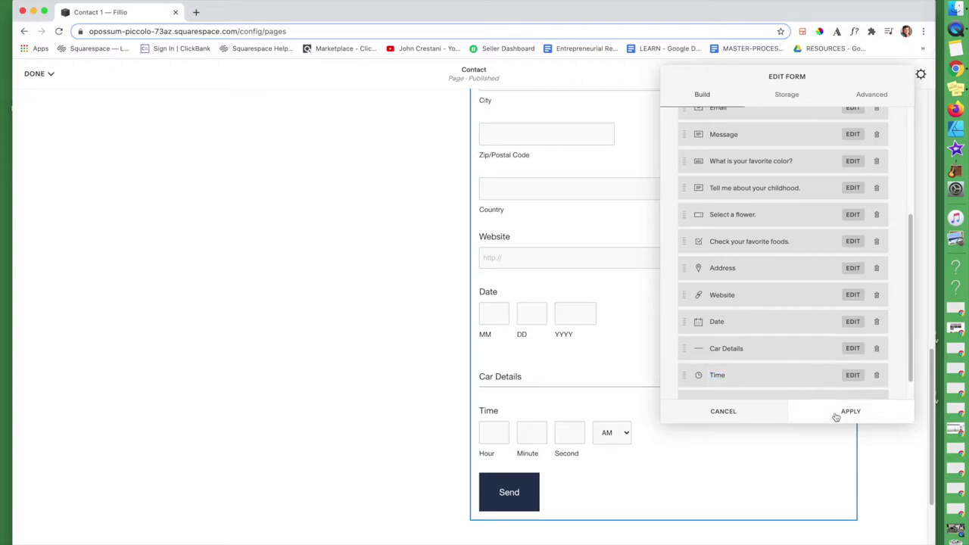
scroll(801, 371, down, 1)
click(793, 382)
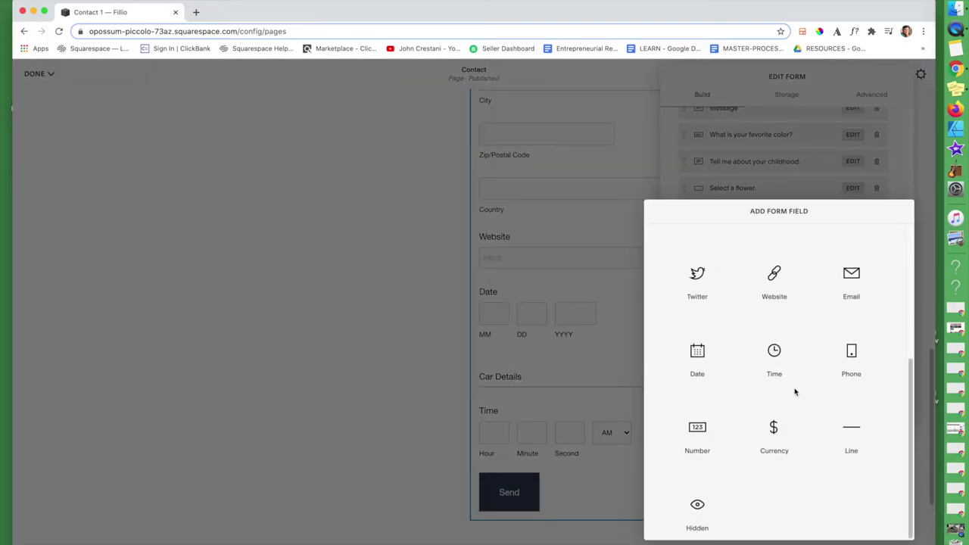
click(697, 434)
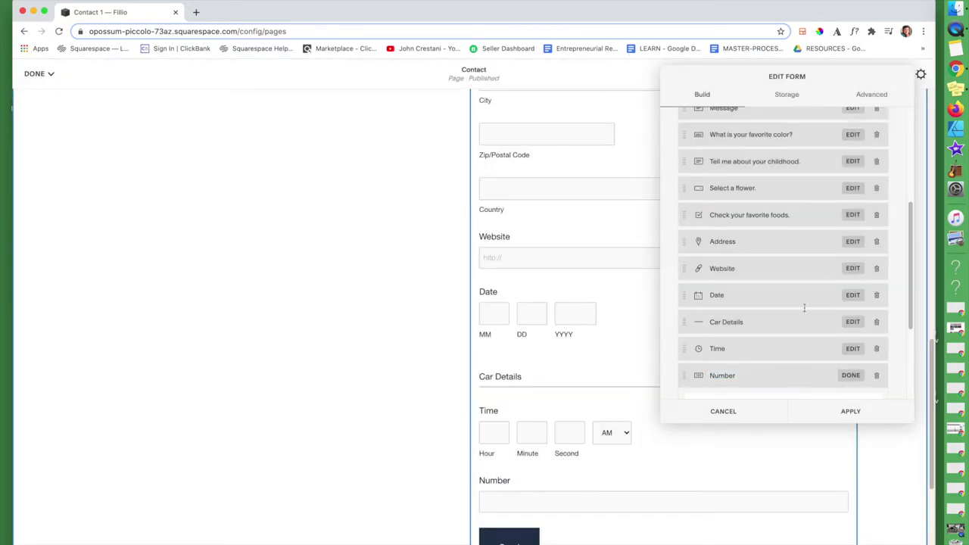
scroll(803, 311, down, 2)
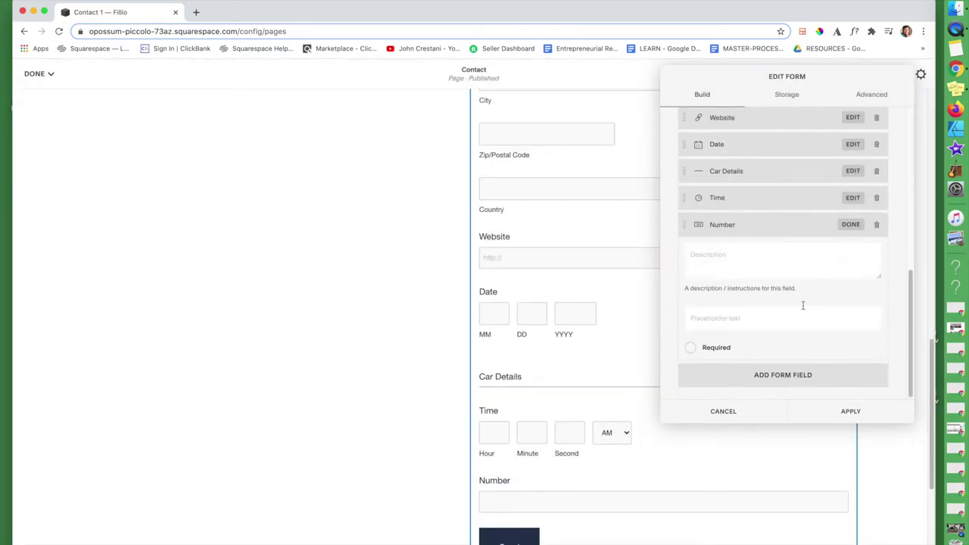
click(504, 502)
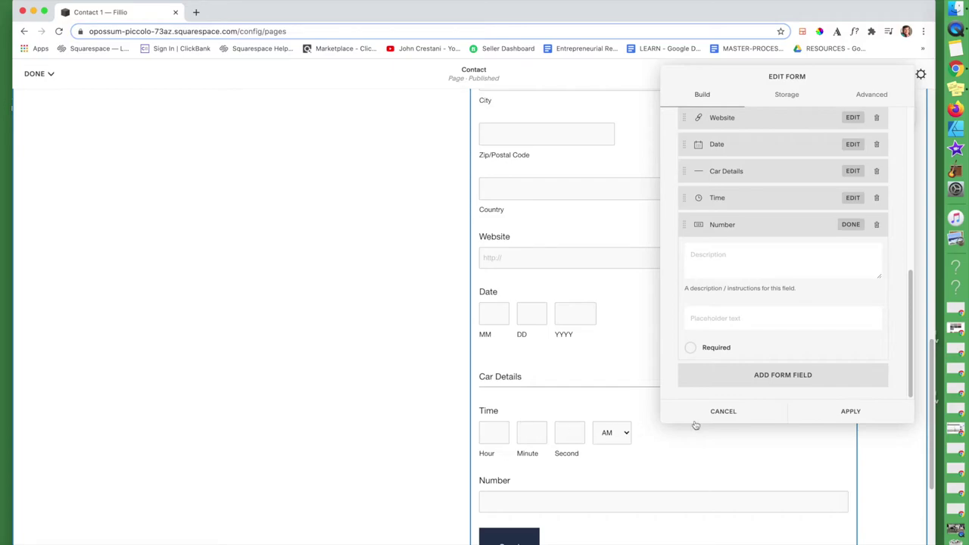
click(851, 226)
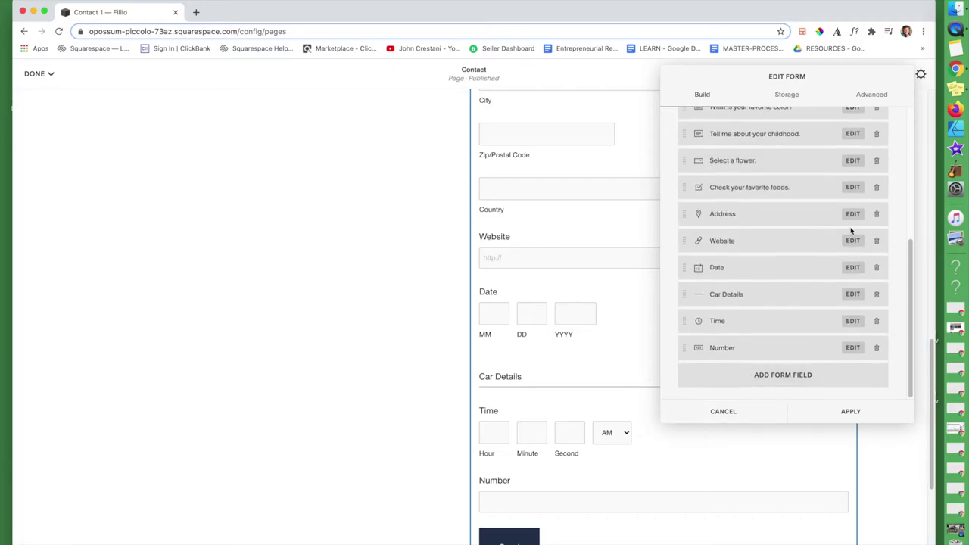
click(788, 383)
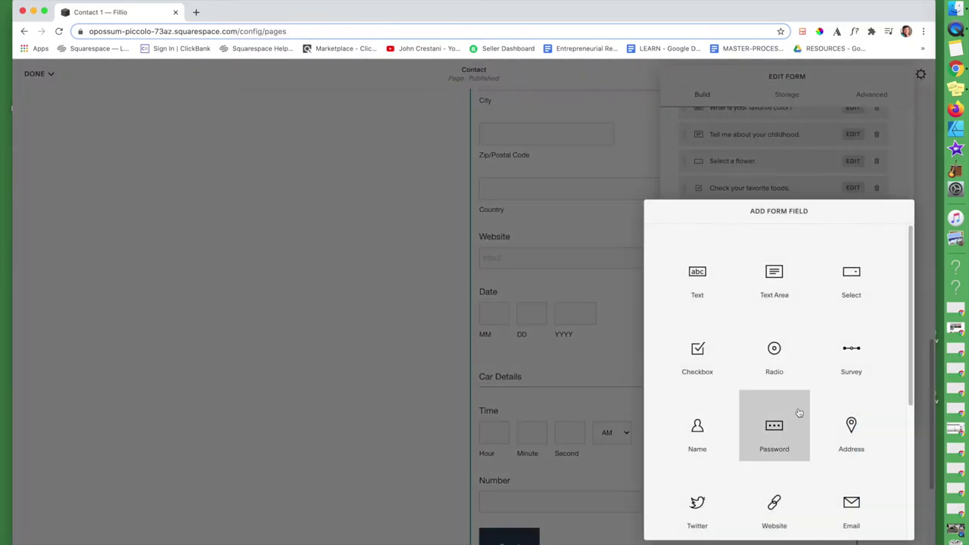
scroll(796, 413, down, 3)
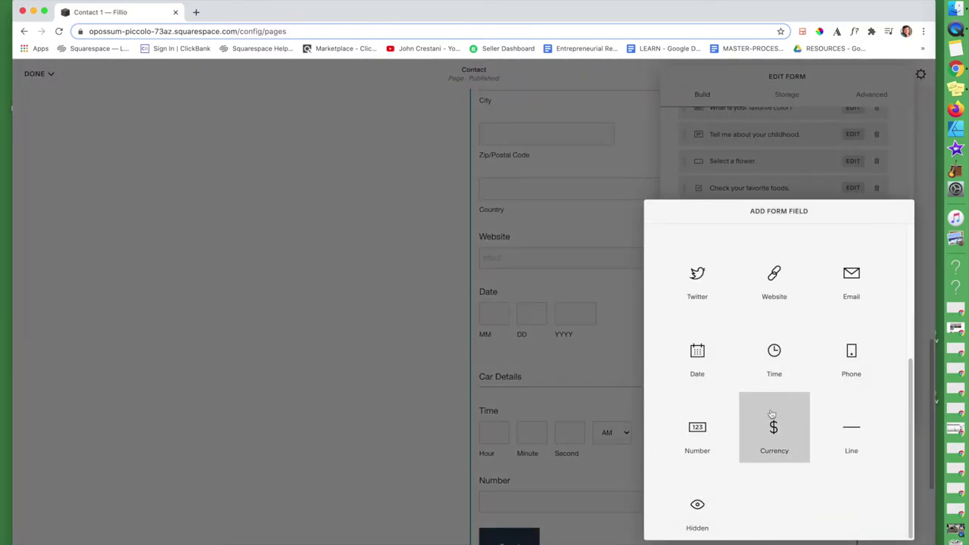
scroll(716, 311, up, 2)
scroll(718, 312, up, 2)
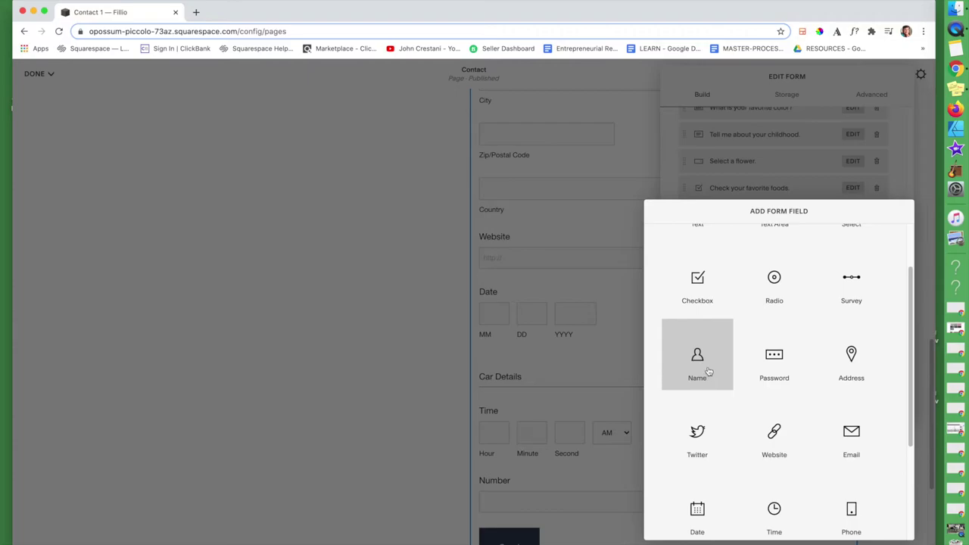
click(698, 434)
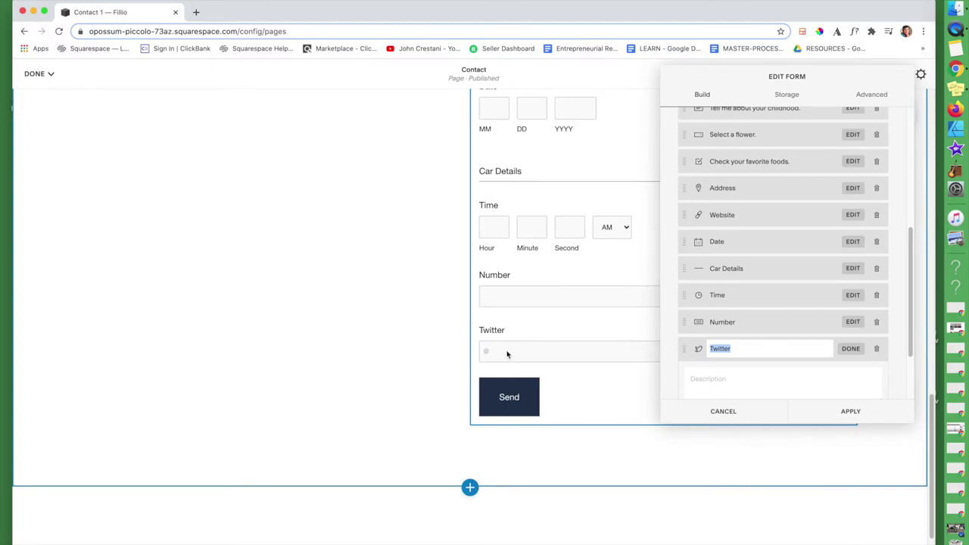
click(853, 349)
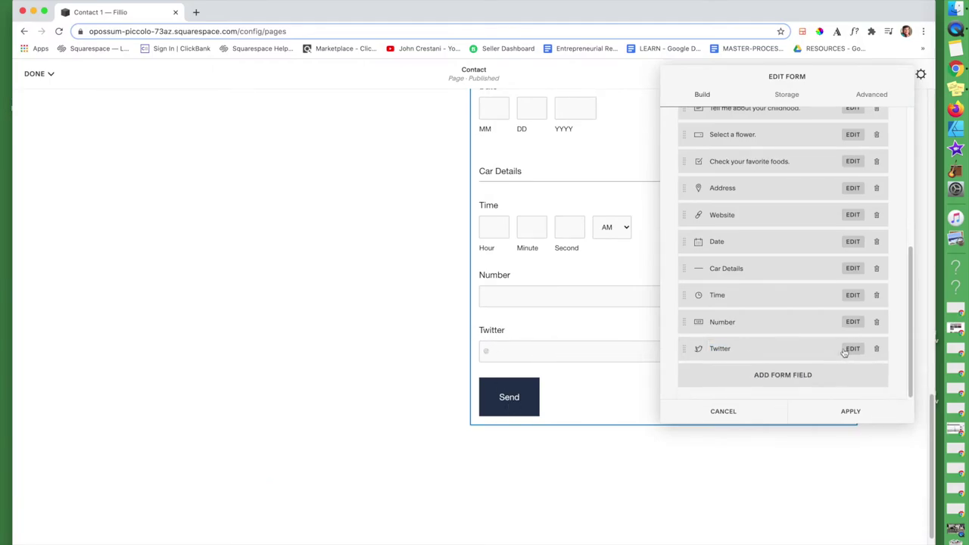
scroll(576, 290, up, 5)
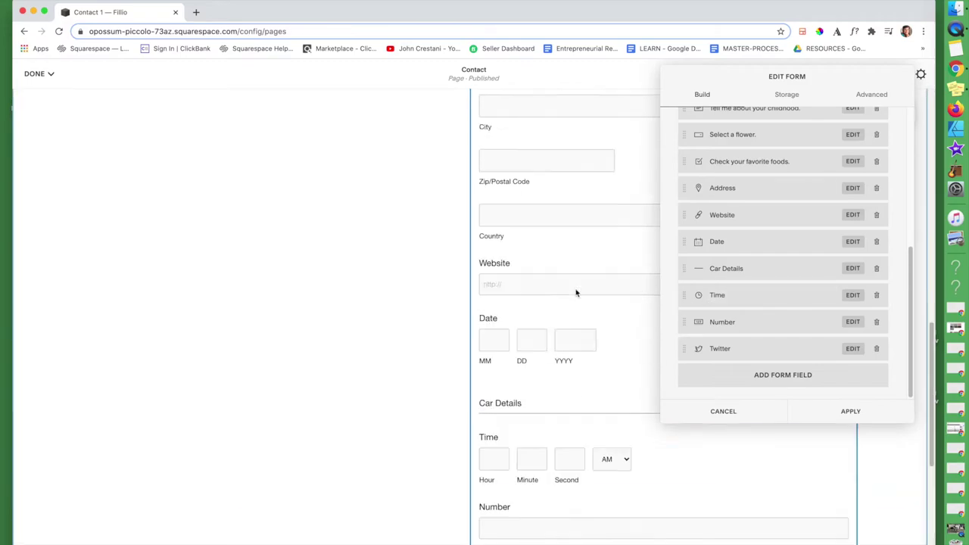
scroll(740, 265, up, 5)
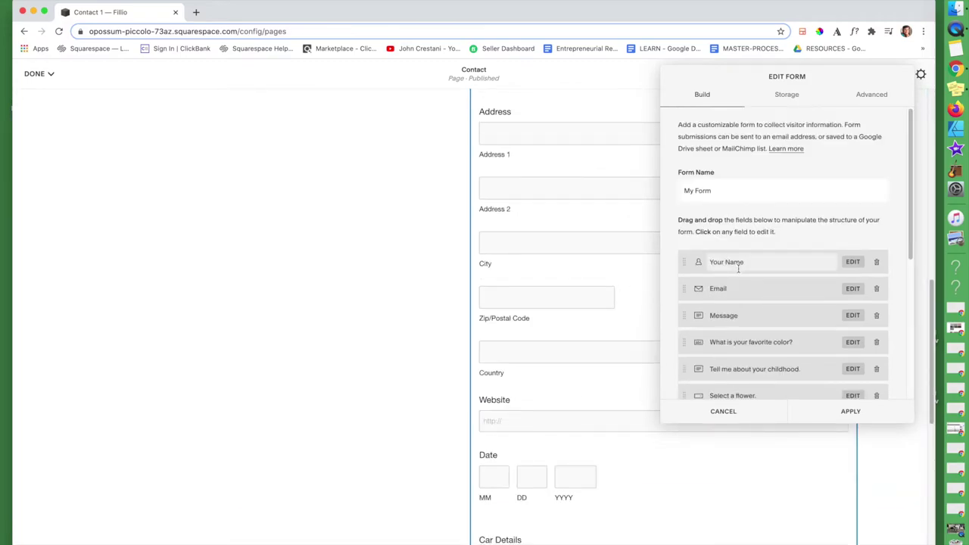
click(861, 416)
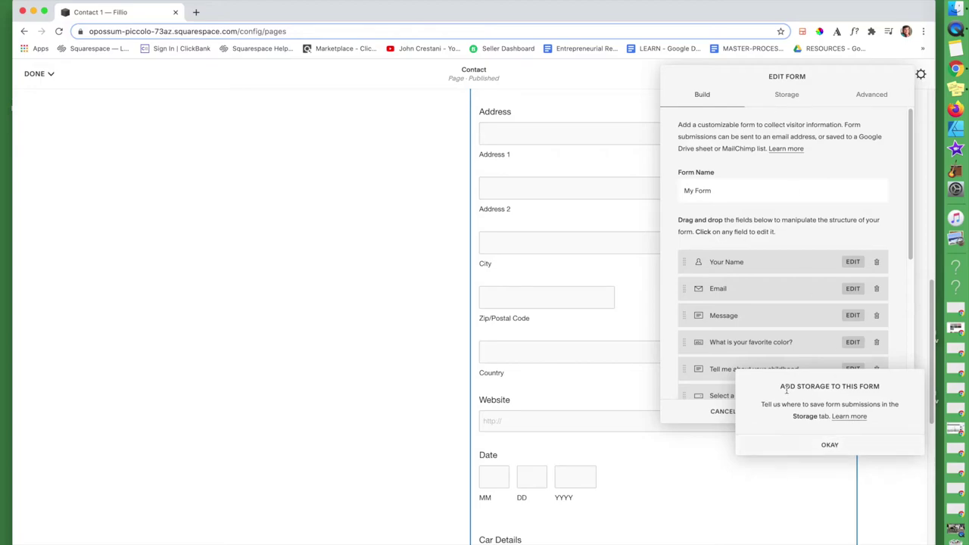
click(836, 452)
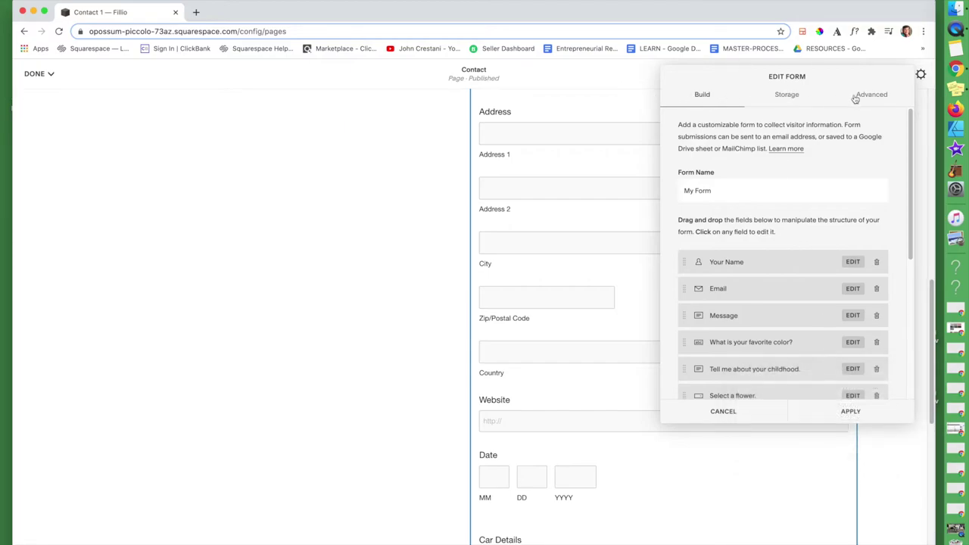
- Connect the form's e-mail storage to the autofilled support e-mail address
click(780, 95)
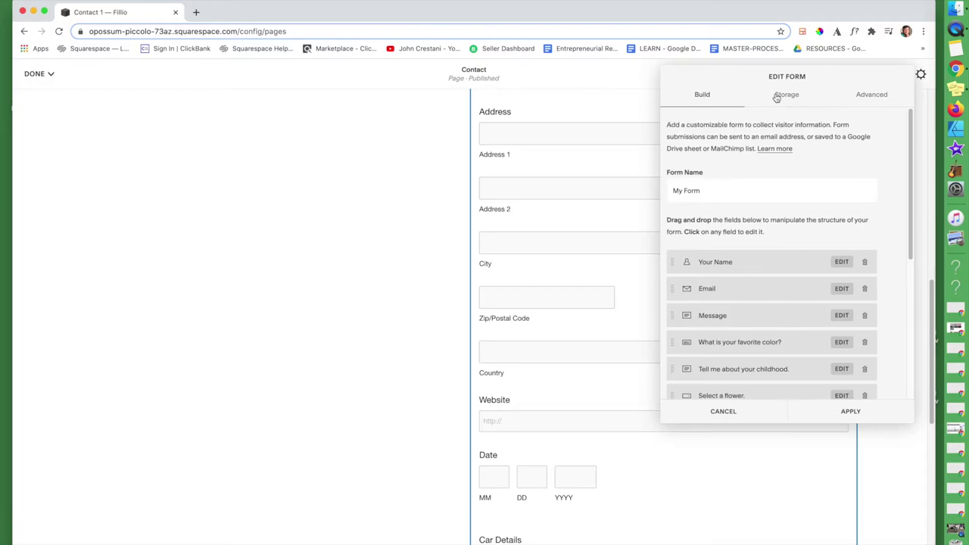
click(772, 183)
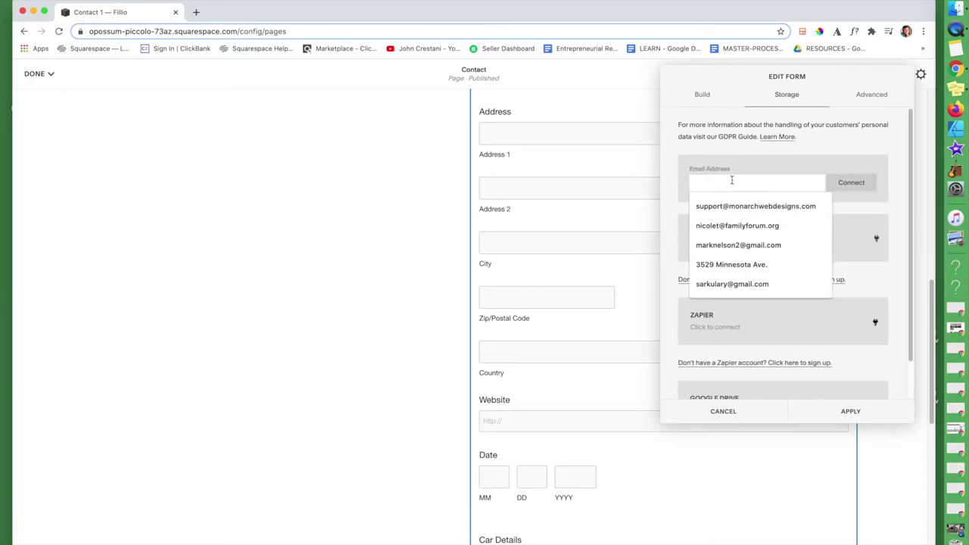
click(735, 205)
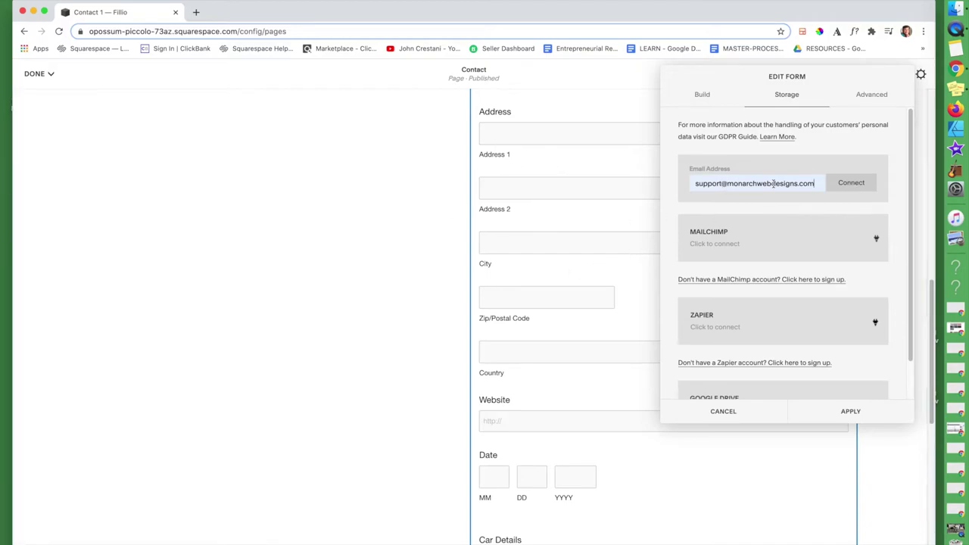
click(845, 184)
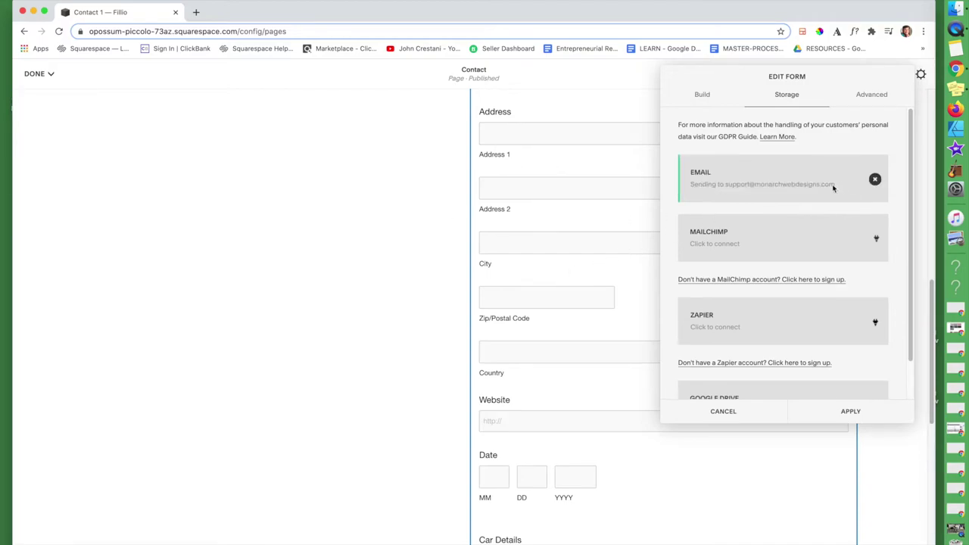
scroll(740, 254, down, 1)
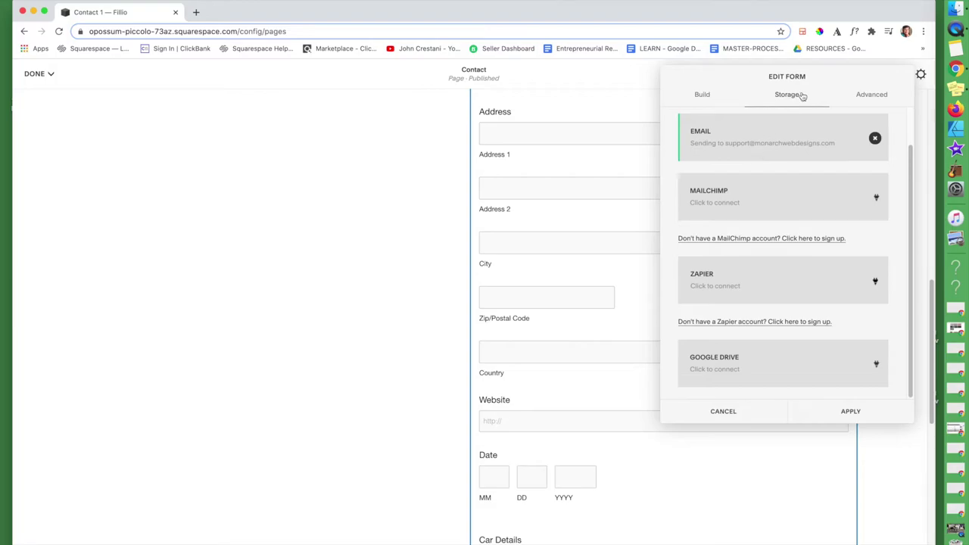
click(863, 97)
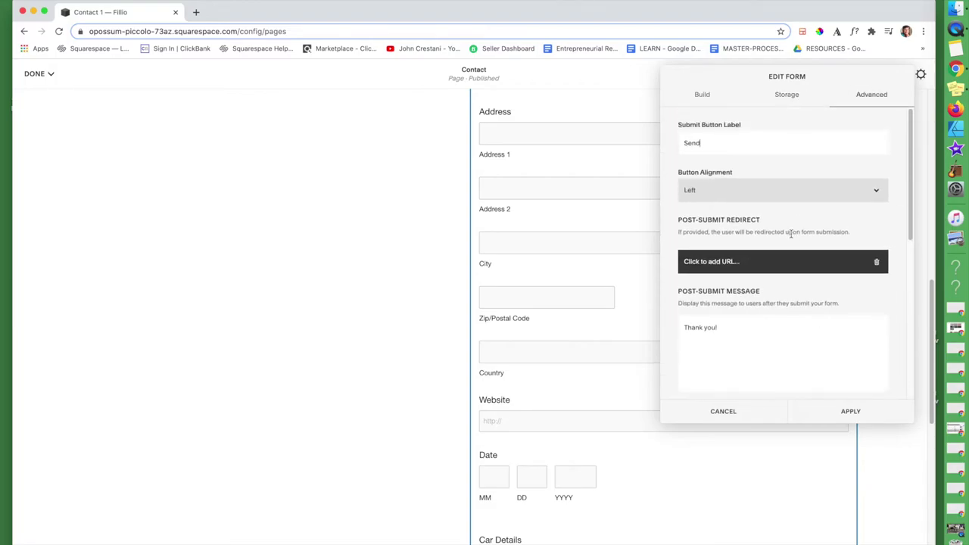
- Relabel the form button from Send to Submit, keeping Left alignment after trying Center
scroll(591, 435, down, 5)
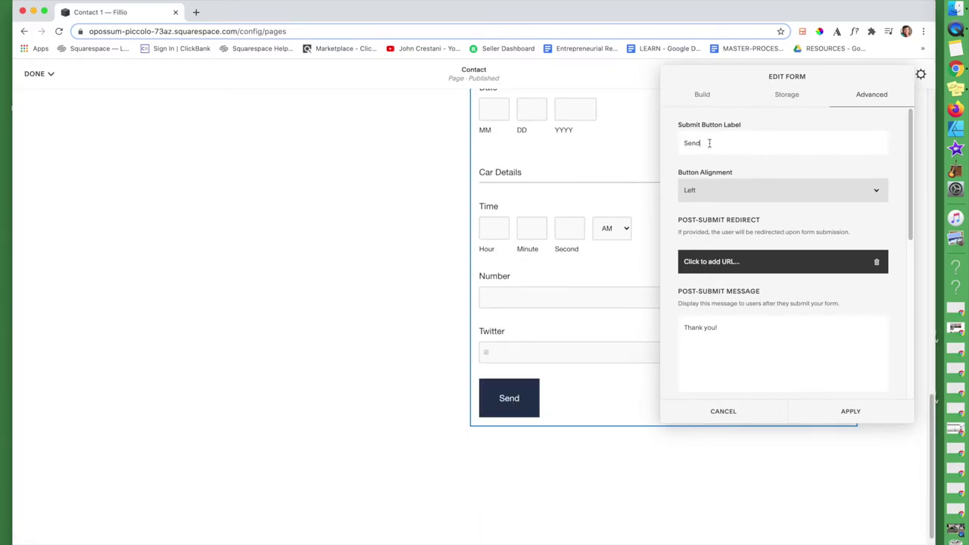
drag(706, 143, 653, 142)
text(Submit)
click(725, 195)
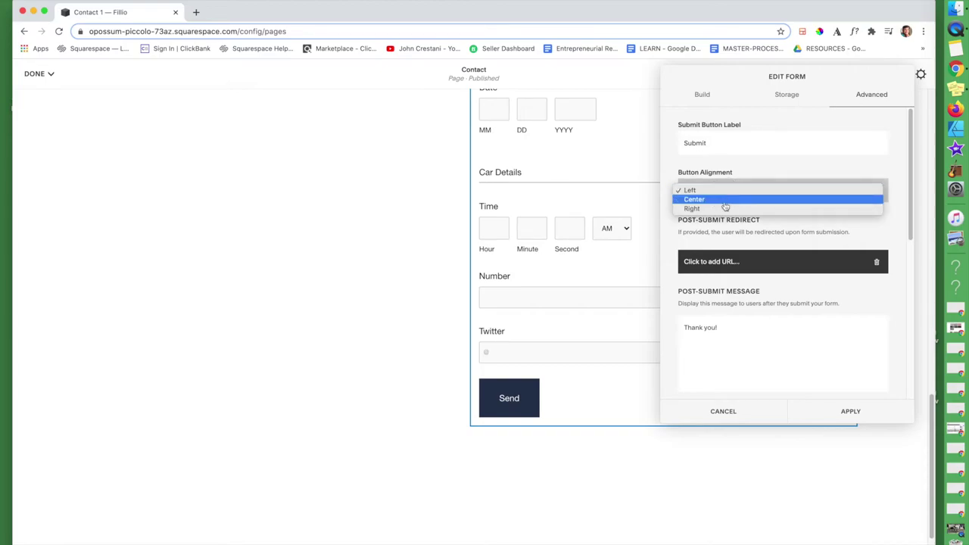
click(726, 205)
click(726, 202)
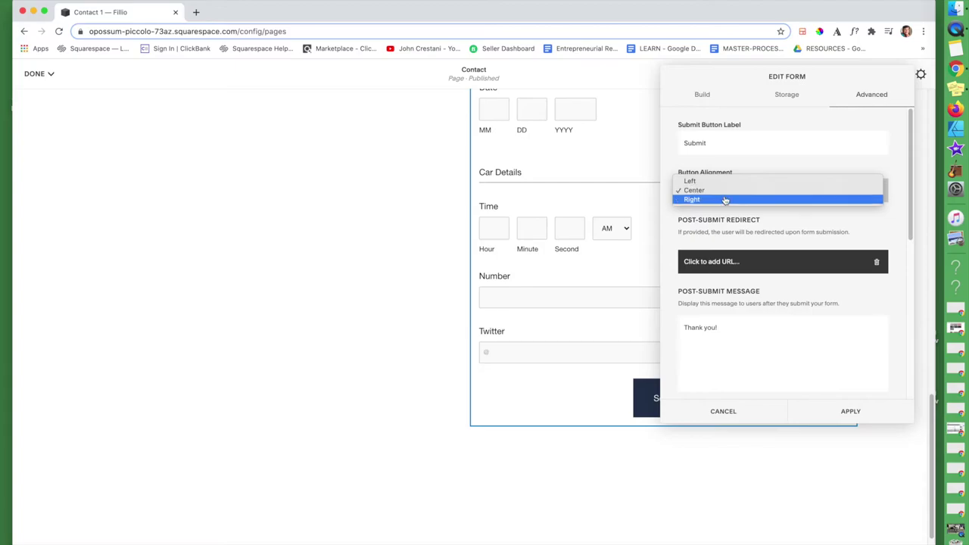
click(724, 183)
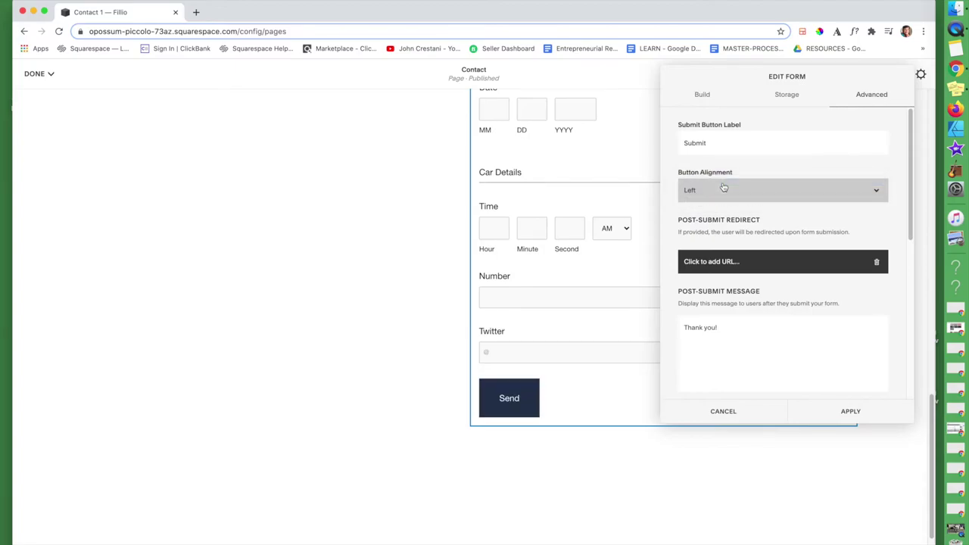
scroll(753, 265, down, 2)
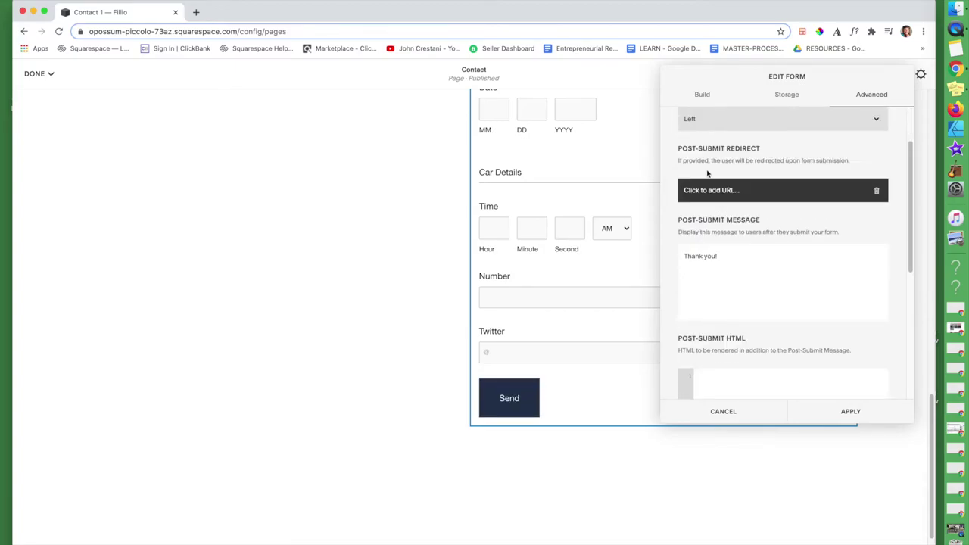
click(771, 192)
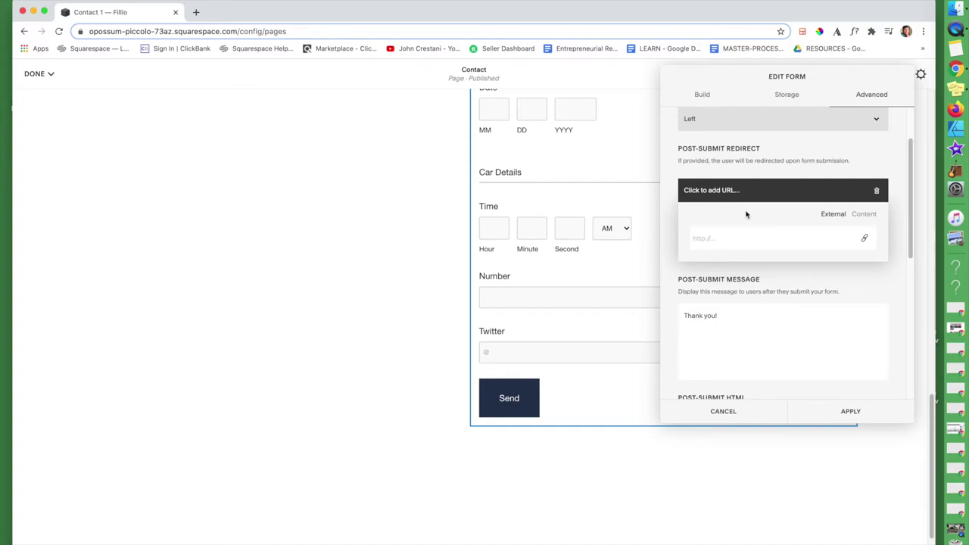
text(home.com)
click(814, 238)
click(887, 277)
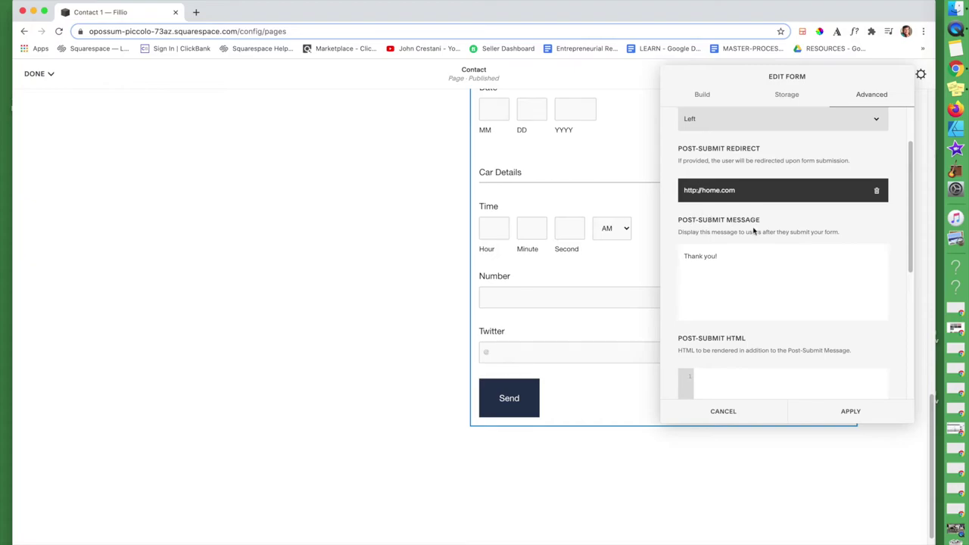
click(727, 259)
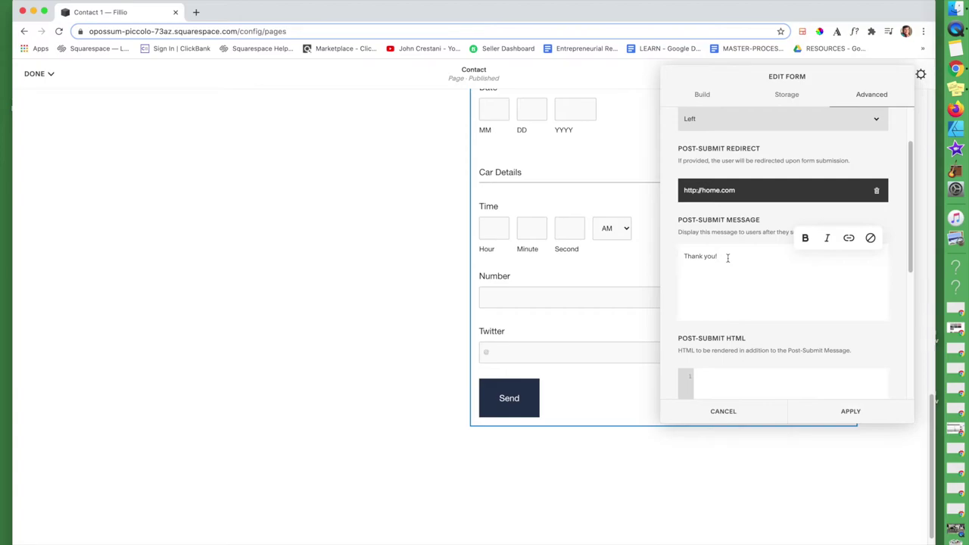
- Extend the post-submit message with 'Your message was submitted.' and apply the settings
text(Your message was submitted.)
scroll(803, 337, down, 5)
scroll(827, 359, down, 2)
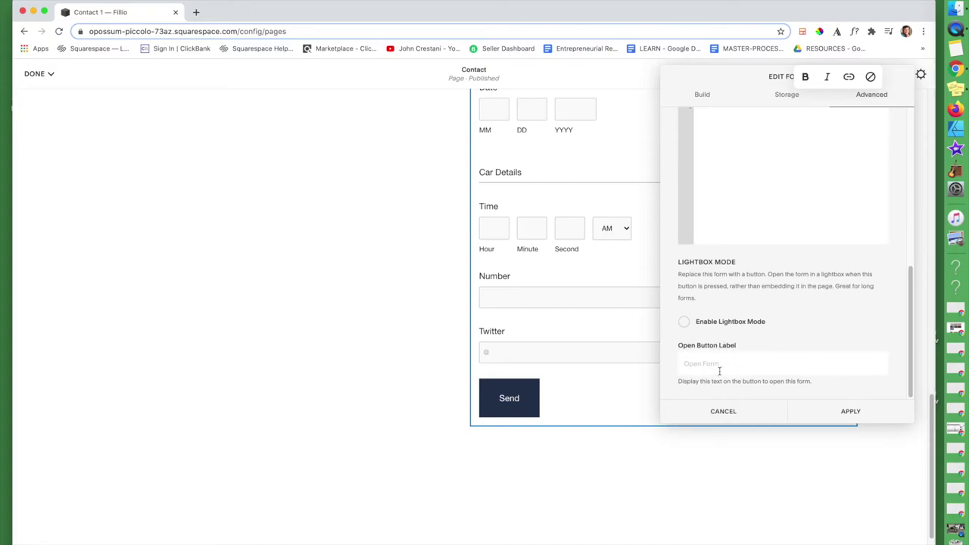
scroll(763, 338, up, 5)
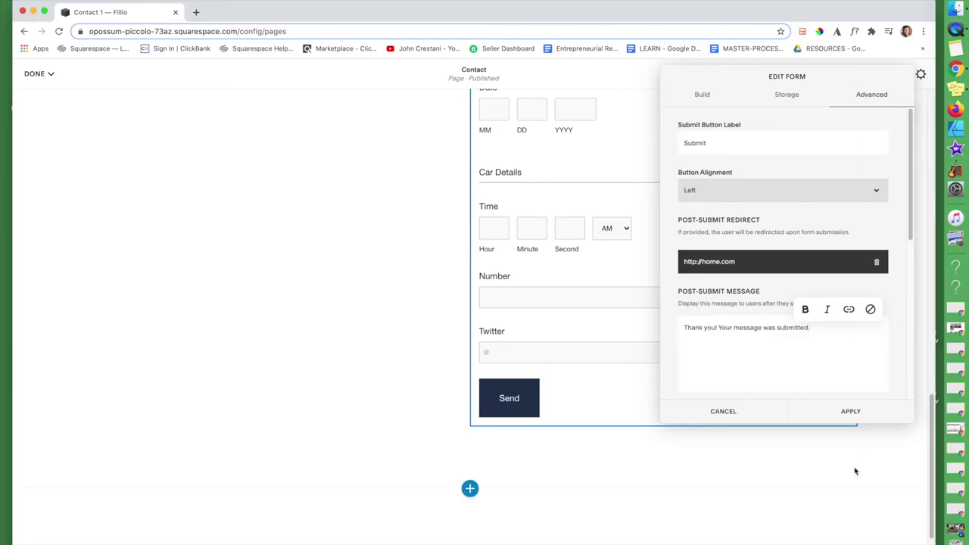
click(850, 412)
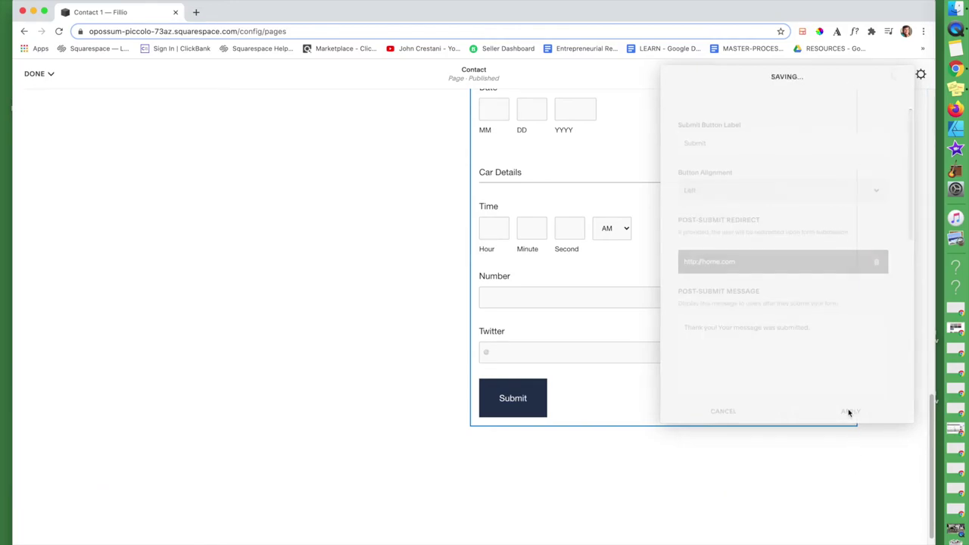
- Replace the Contact us block's placeholder e-mail line with the support address and review social links
scroll(545, 331, up, 10)
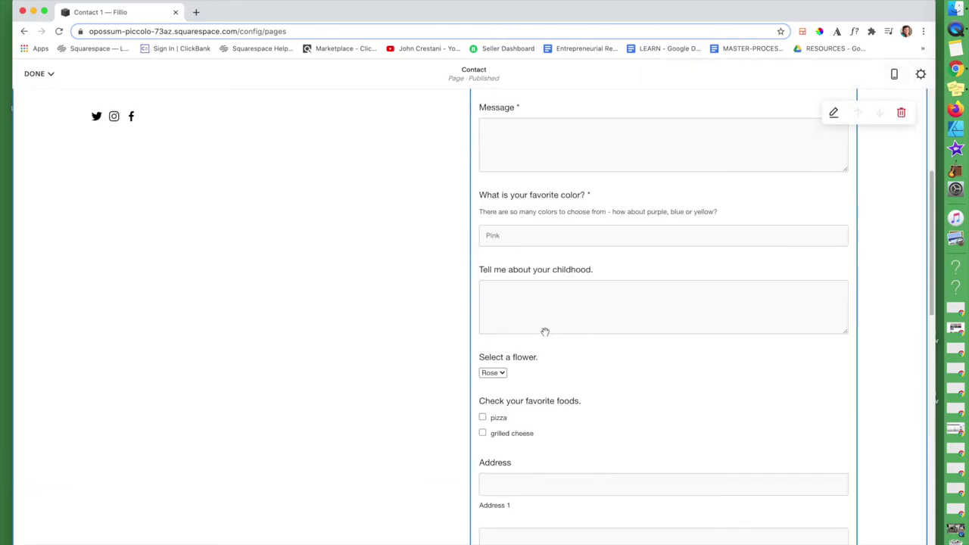
scroll(545, 332, up, 5)
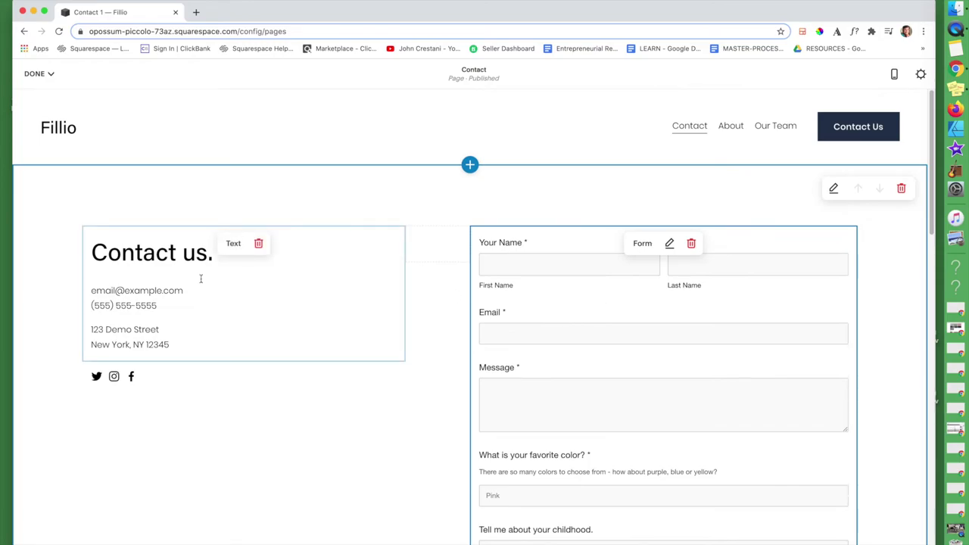
click(157, 290)
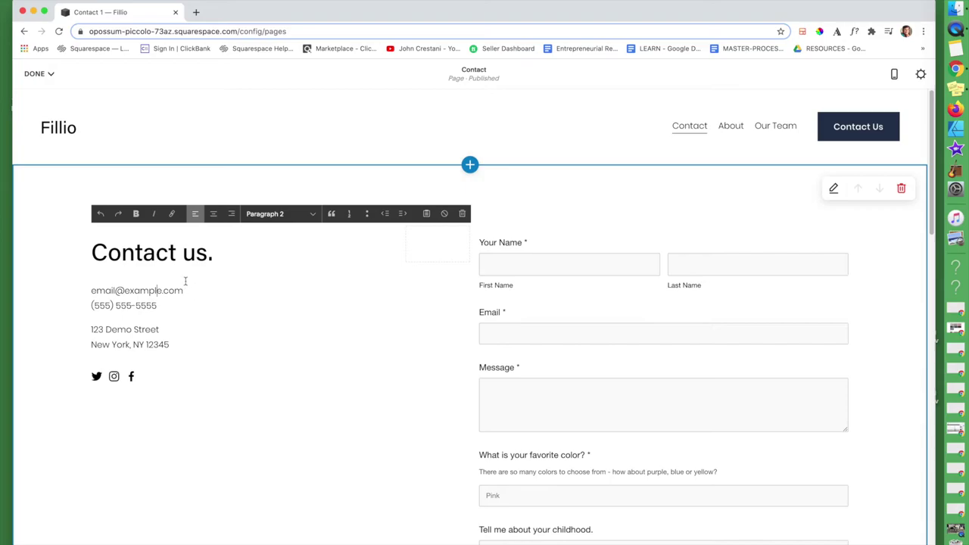
triple_click(181, 290)
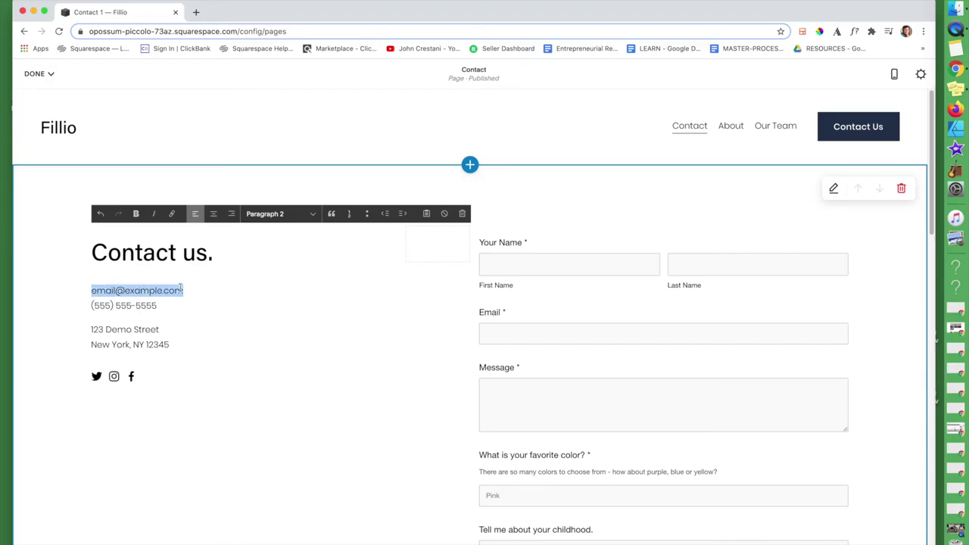
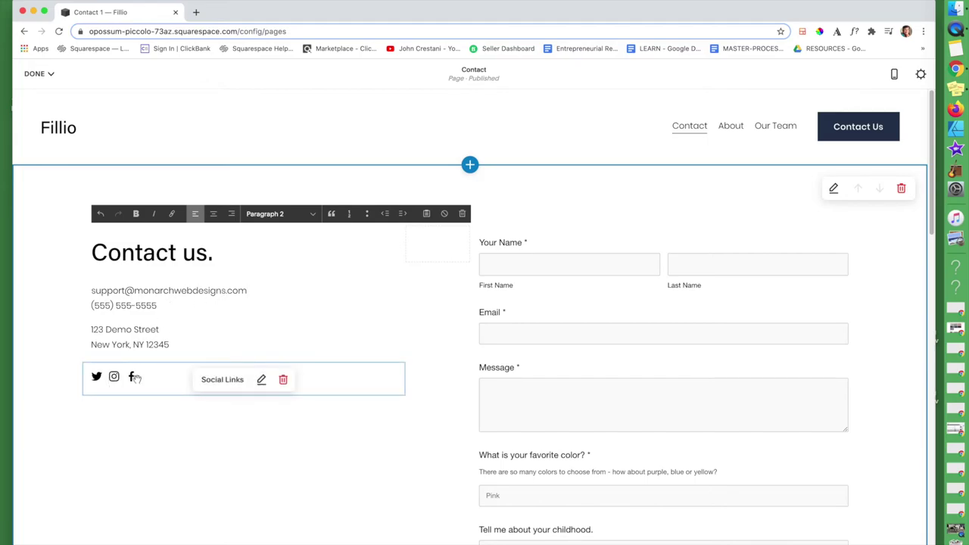
click(261, 379)
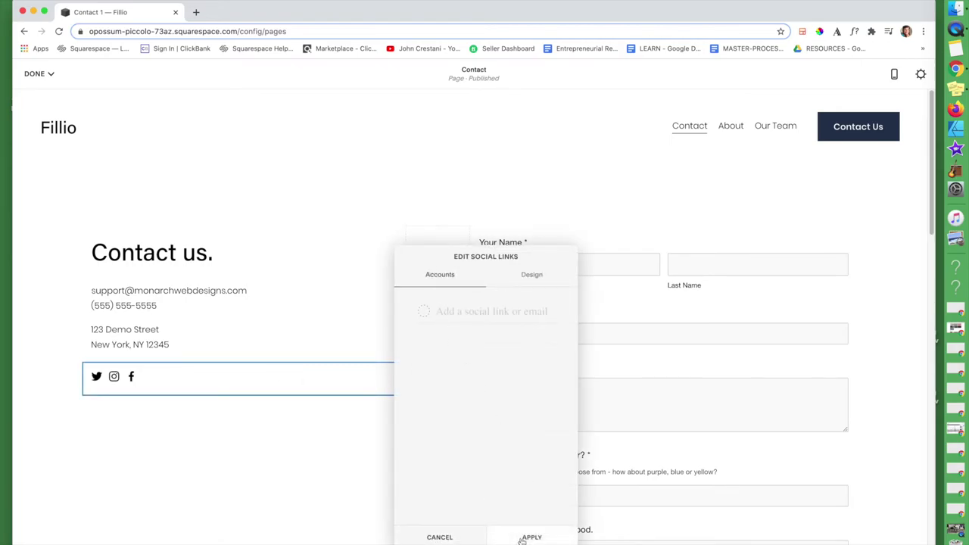
click(464, 540)
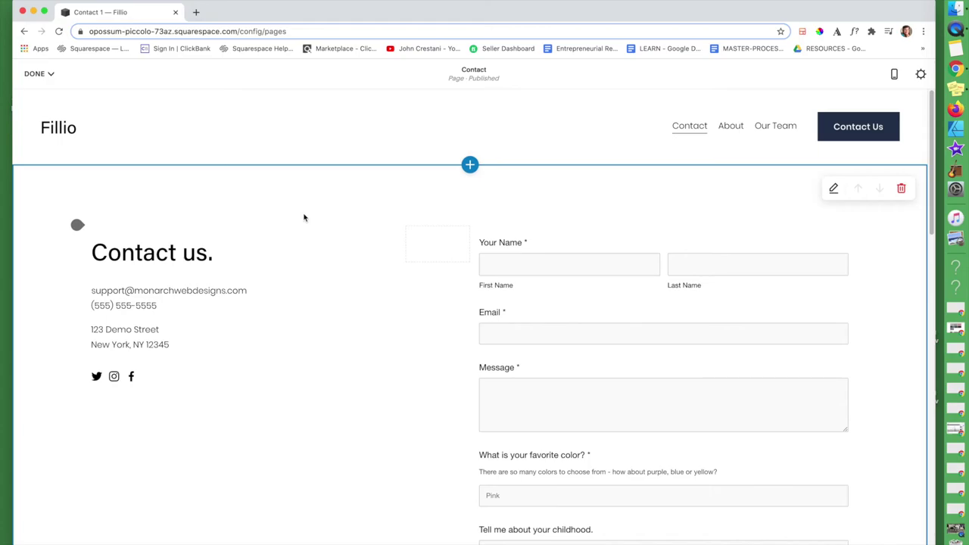
click(45, 75)
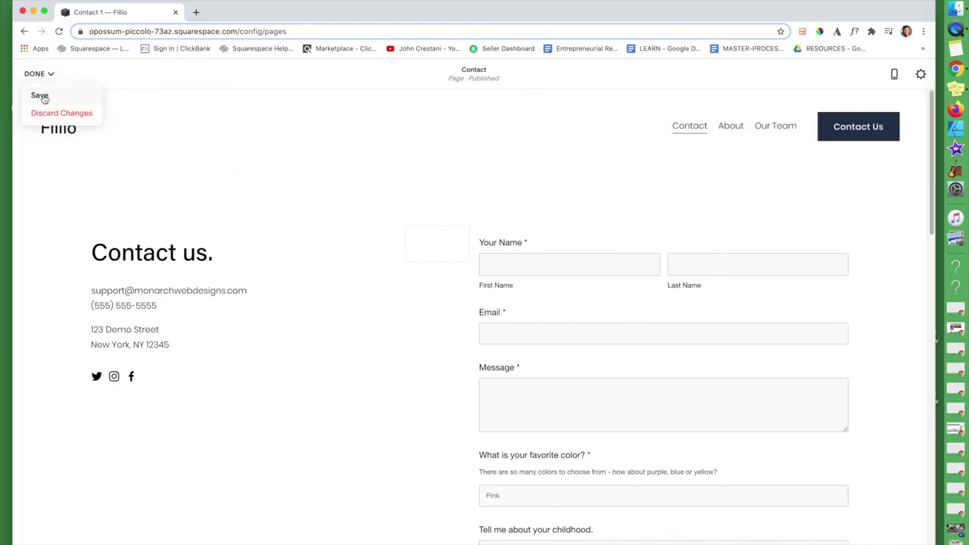
- Save the Contact page edits, then delete the Contact page from Main Navigation
click(39, 94)
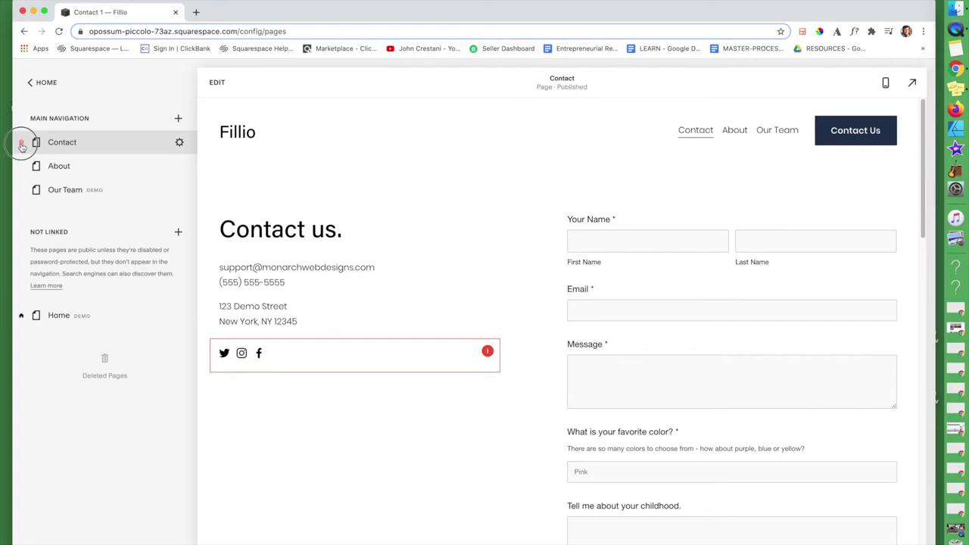
click(21, 144)
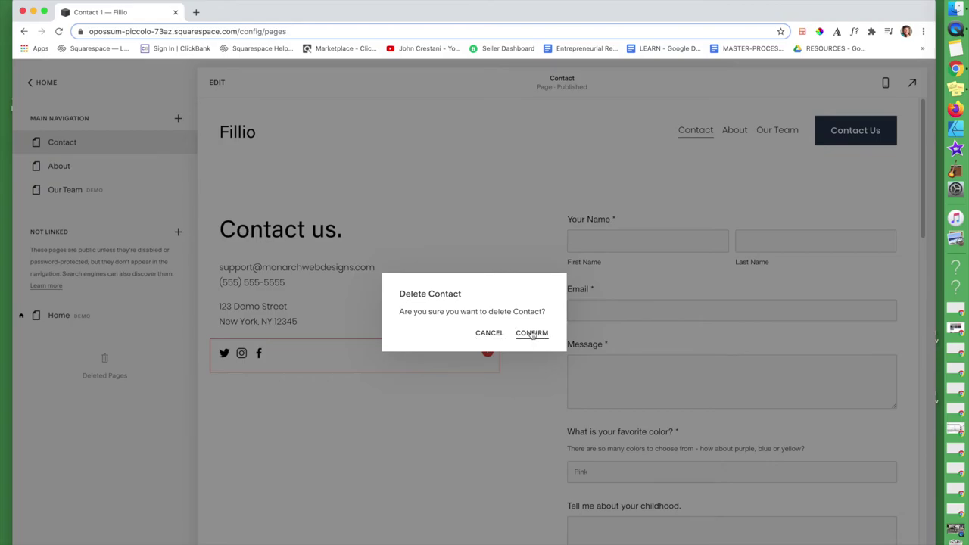
click(532, 333)
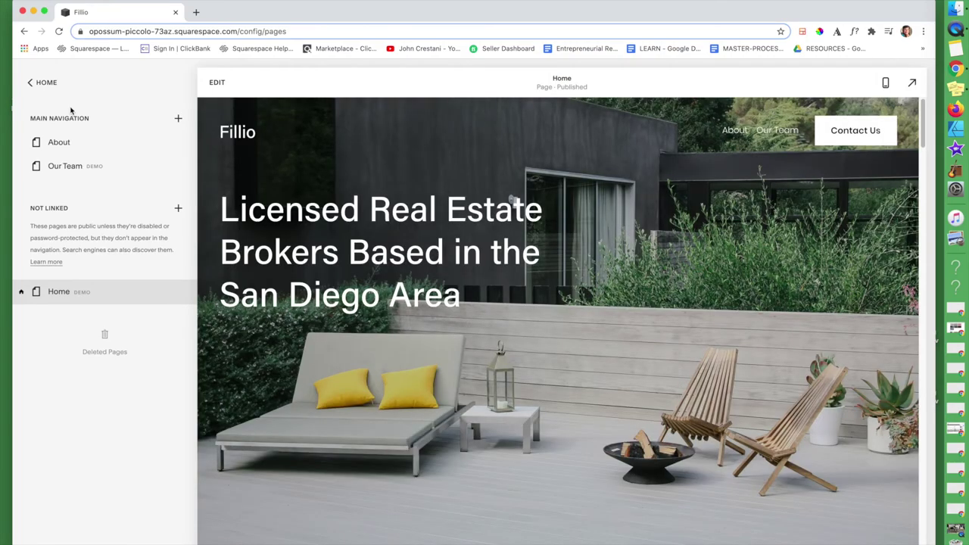
- Create a blank page named Contact and move it below Our Team
click(178, 120)
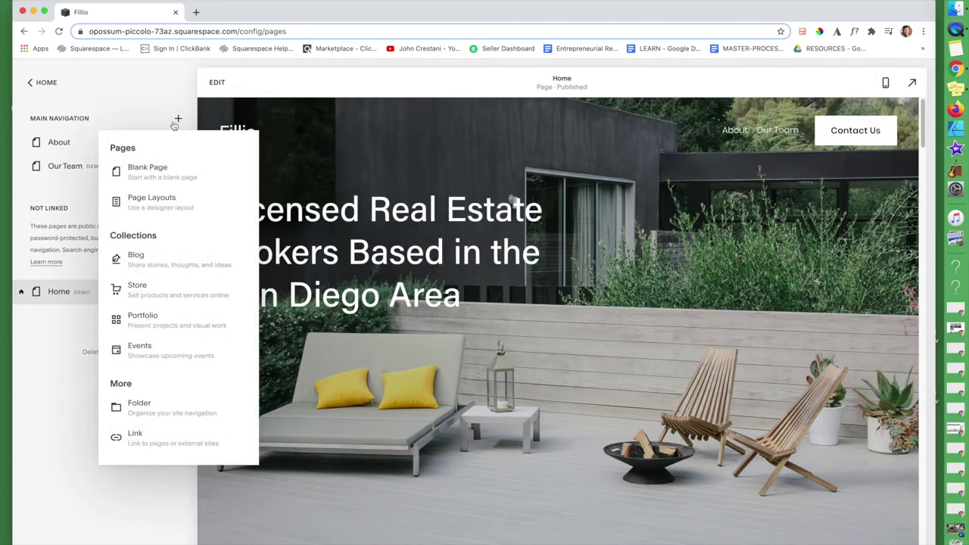
click(133, 173)
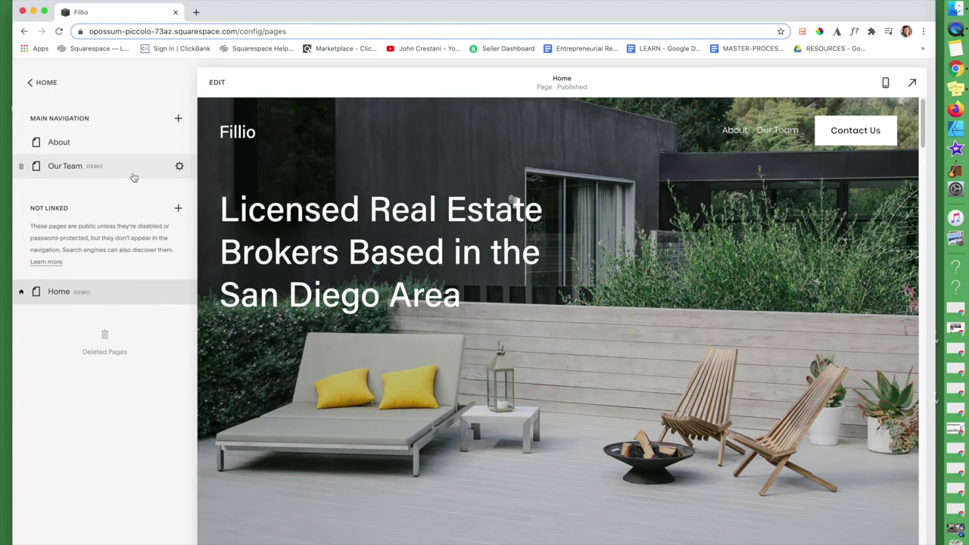
text(Contact)
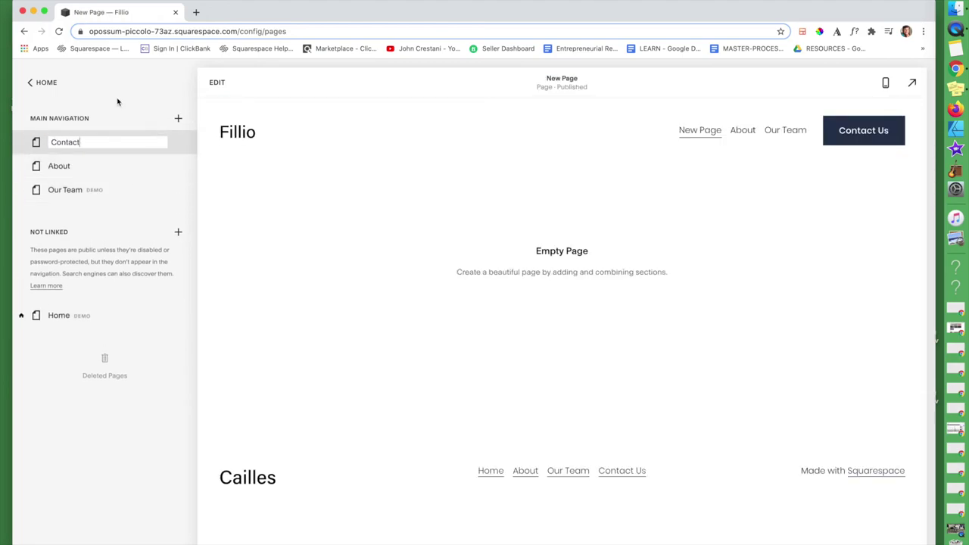
key(Return)
click(65, 141)
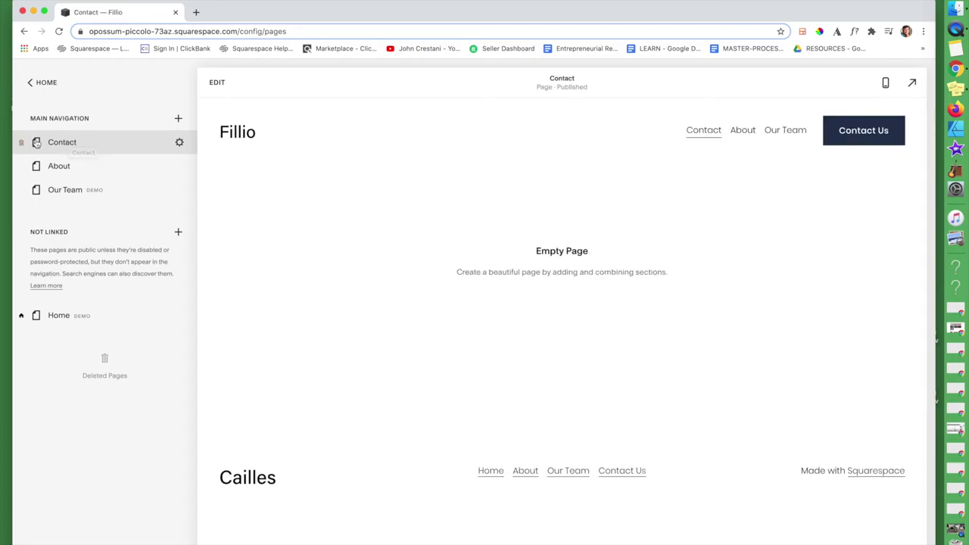
click(102, 144)
drag(102, 143, 101, 197)
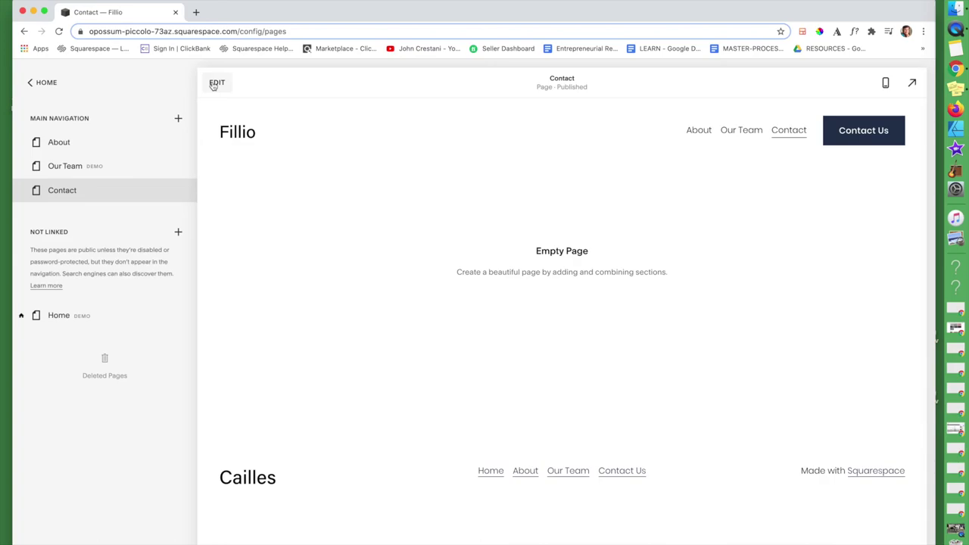
click(215, 84)
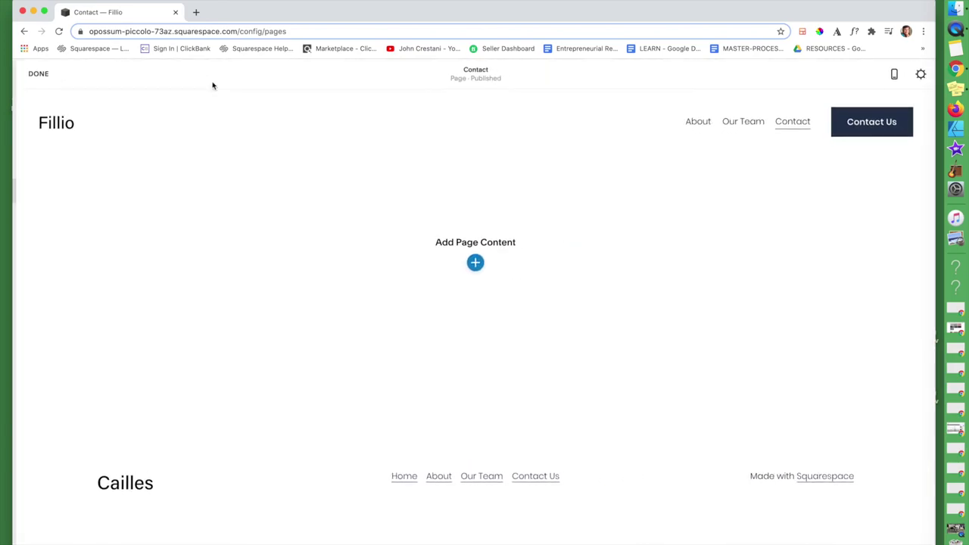
- Add the centred 'Contact us.' layout from the Contact section category to the empty page
click(474, 272)
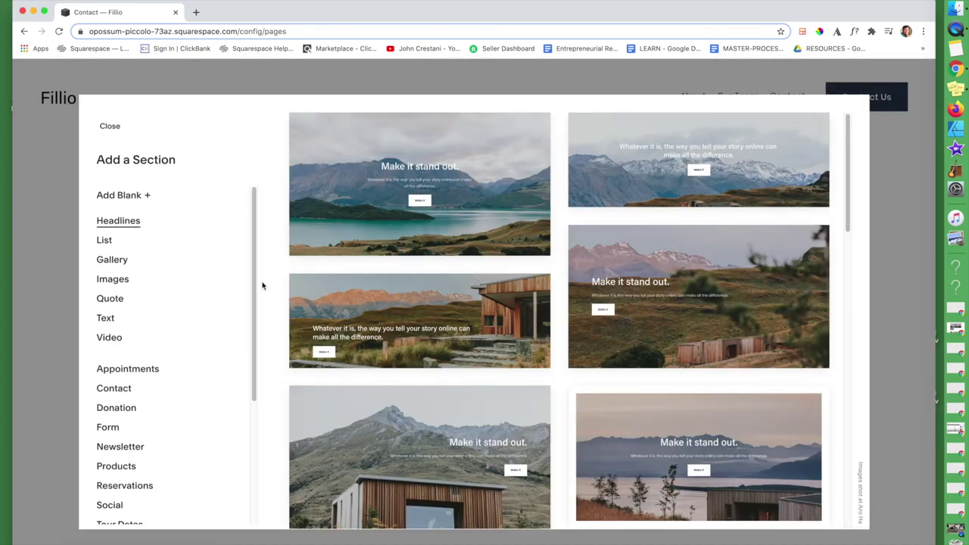
scroll(177, 285, down, 2)
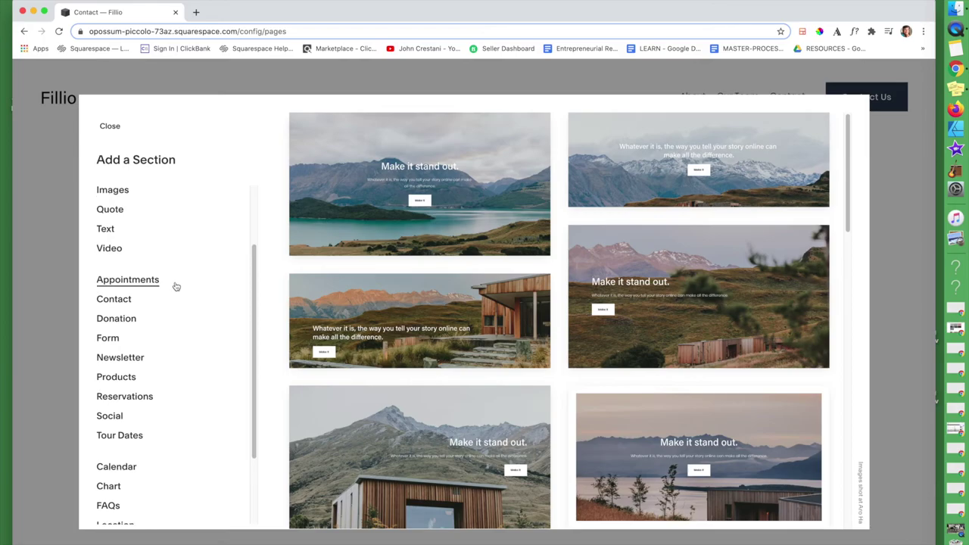
scroll(169, 314, up, 2)
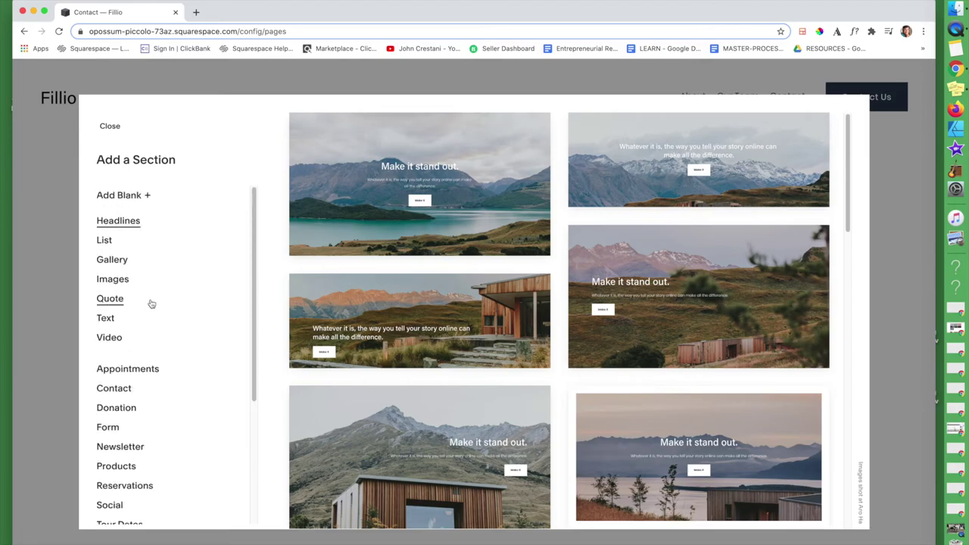
scroll(129, 313, down, 2)
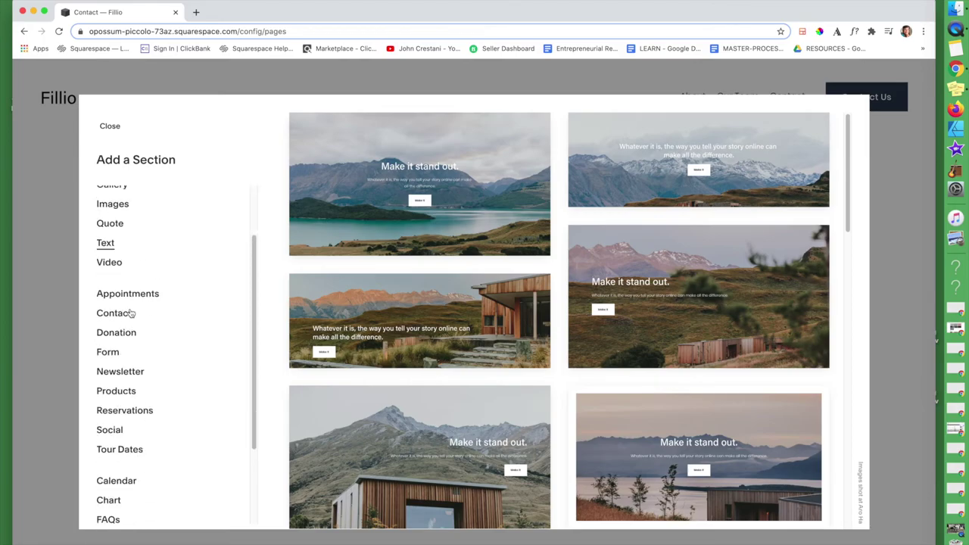
click(127, 313)
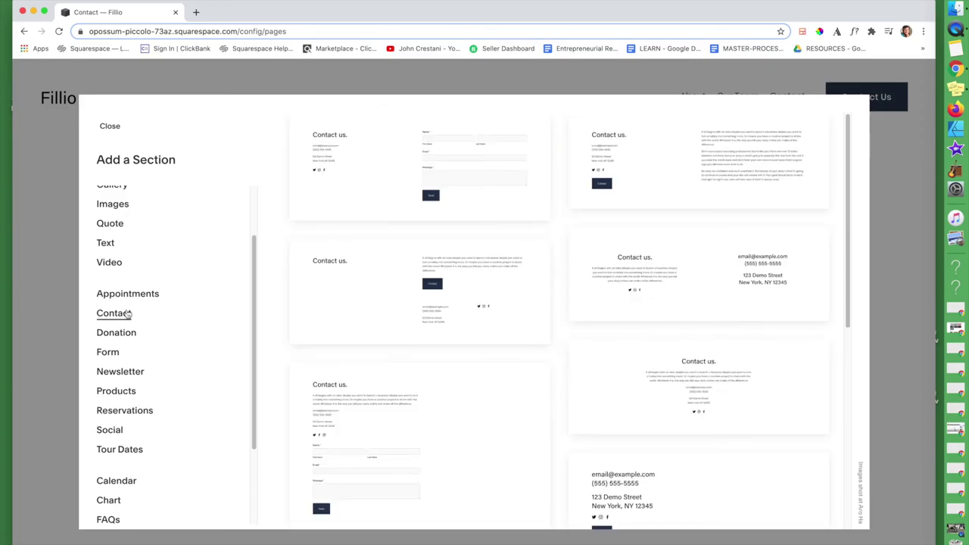
scroll(602, 349, down, 5)
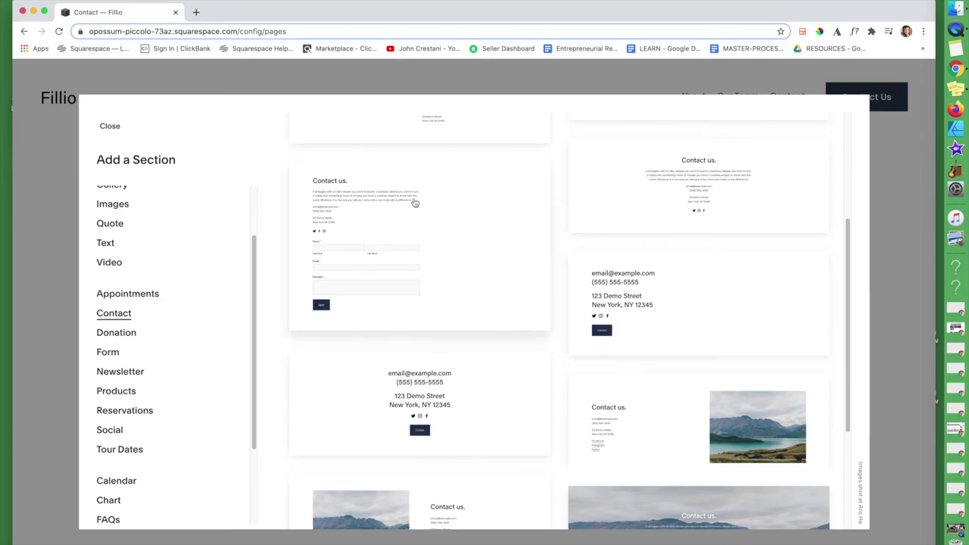
scroll(572, 302, down, 5)
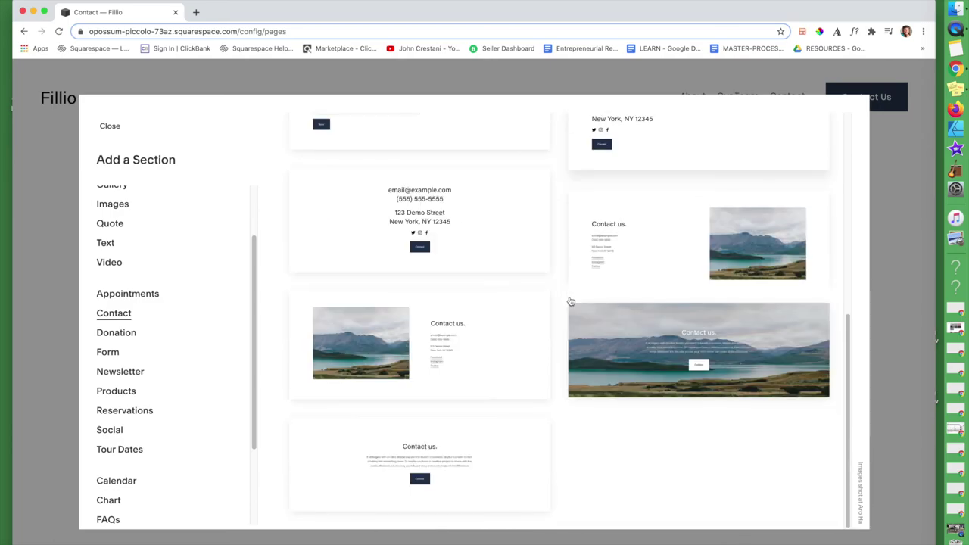
scroll(571, 302, up, 10)
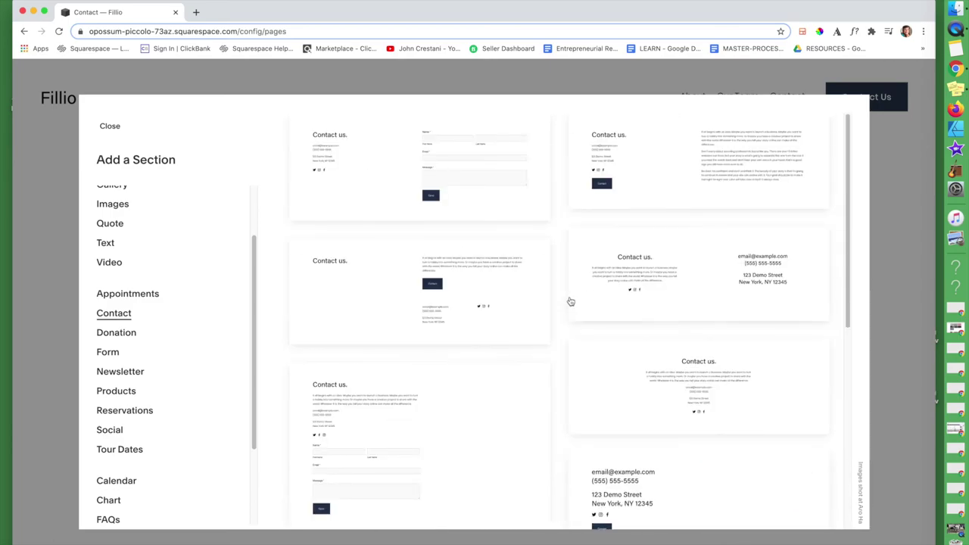
scroll(571, 301, down, 5)
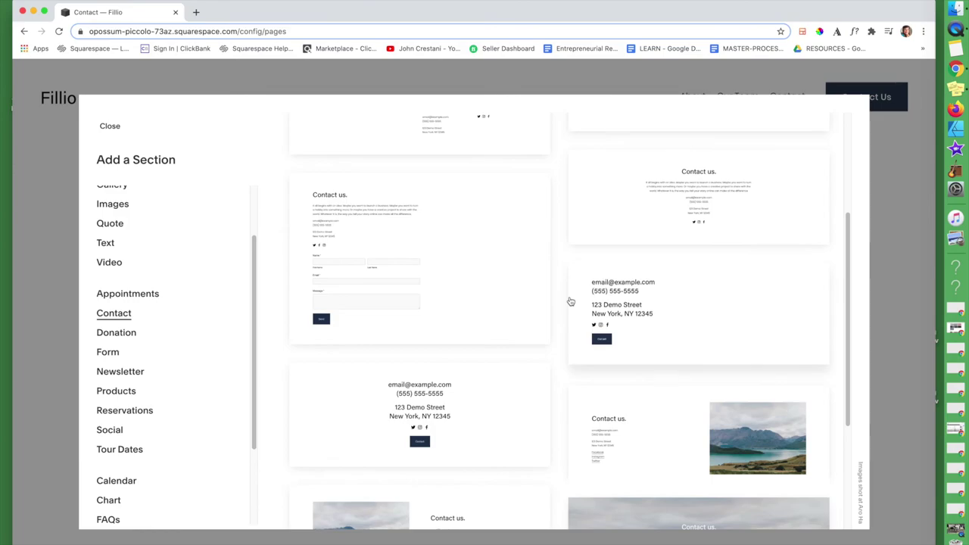
click(762, 221)
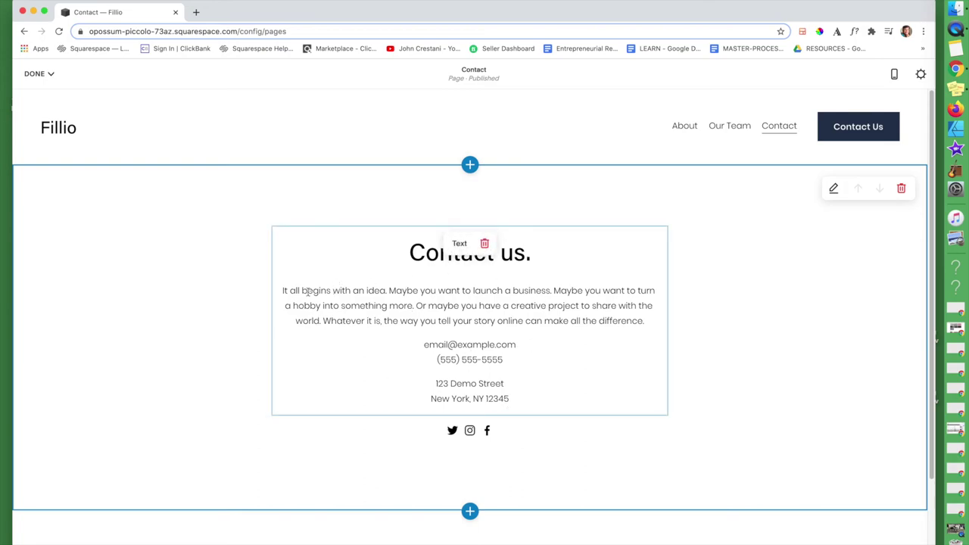
drag(308, 292, 271, 279)
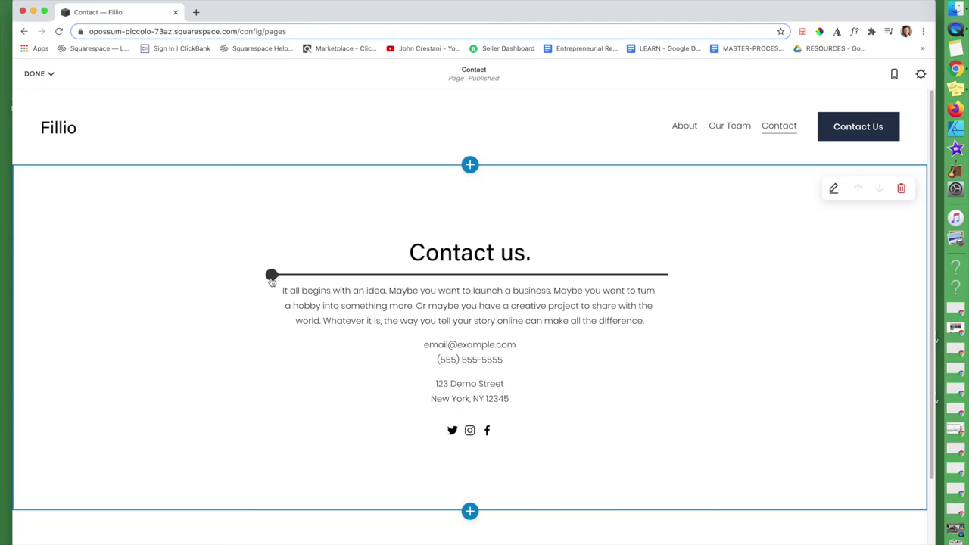
- Insert a Form block with default Name, Email, Subject and Message fields below the heading
drag(272, 278, 270, 277)
click(271, 276)
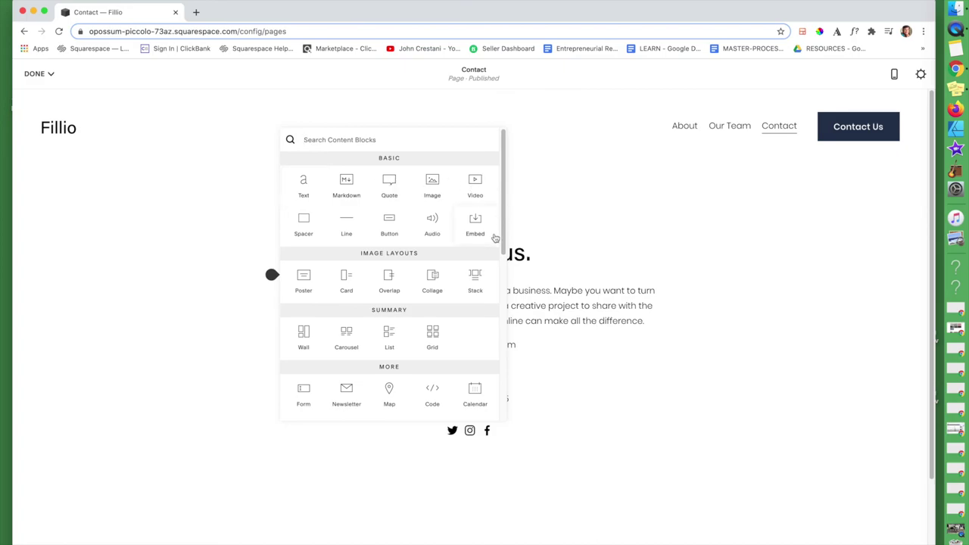
click(303, 393)
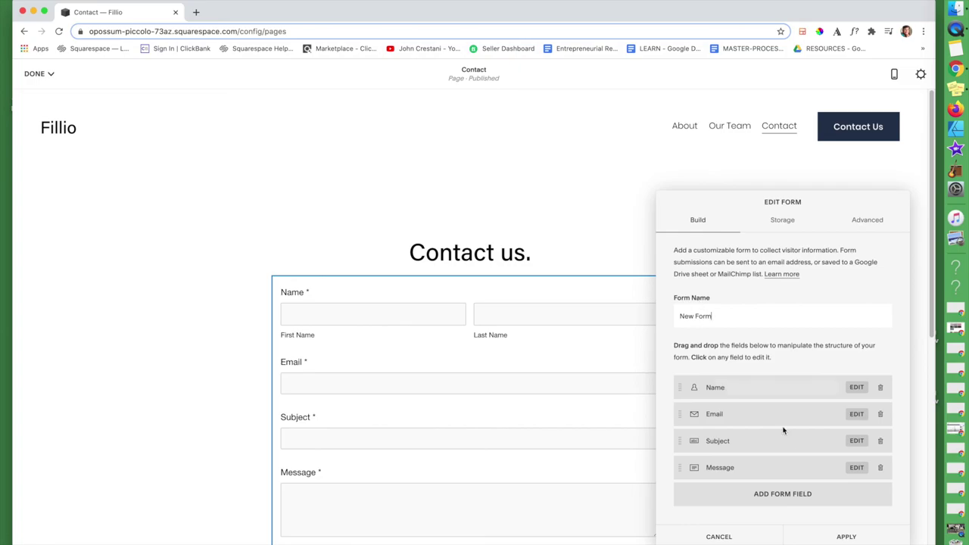
click(864, 537)
- Save the Contact page with its 'Contact us' heading and new contact form
scroll(336, 296, down, 4)
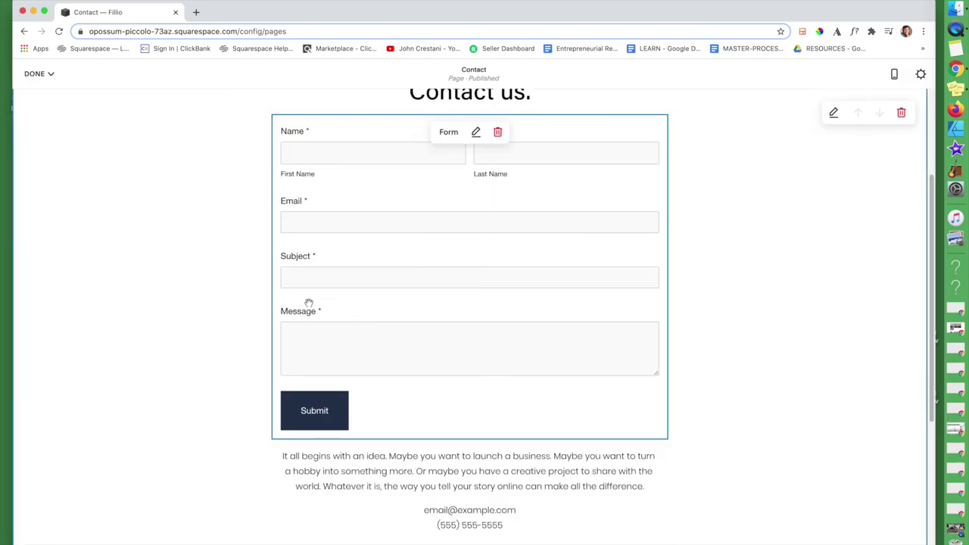
scroll(294, 313, up, 3)
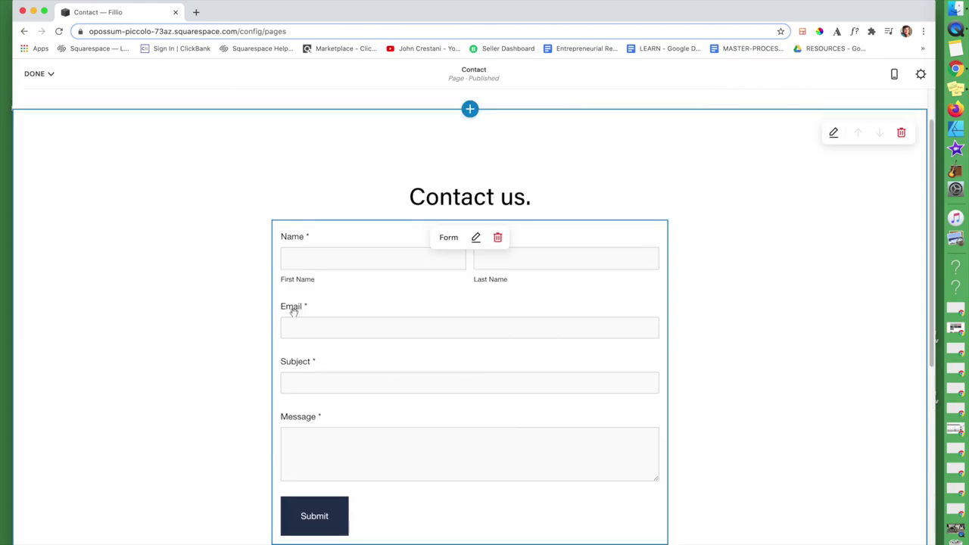
mouse_move(37, 79)
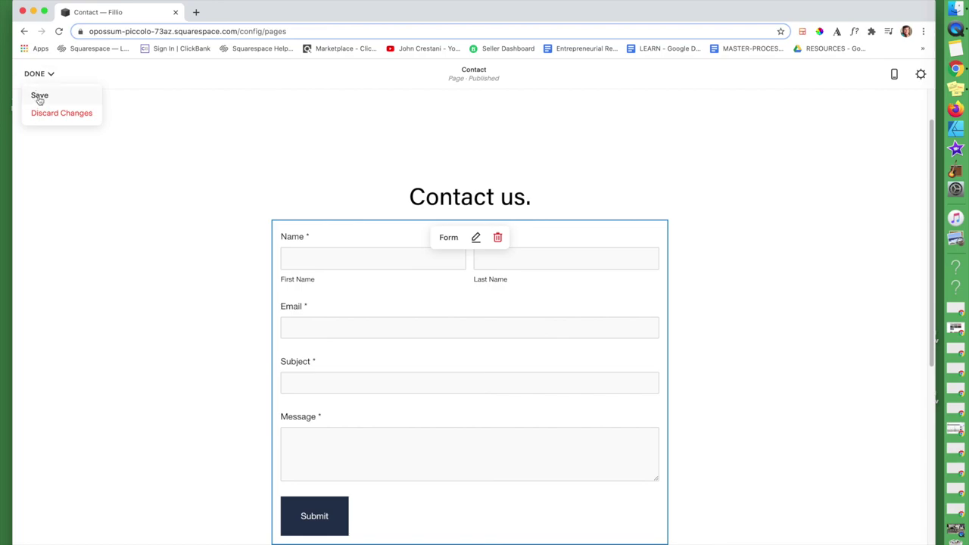
click(38, 96)
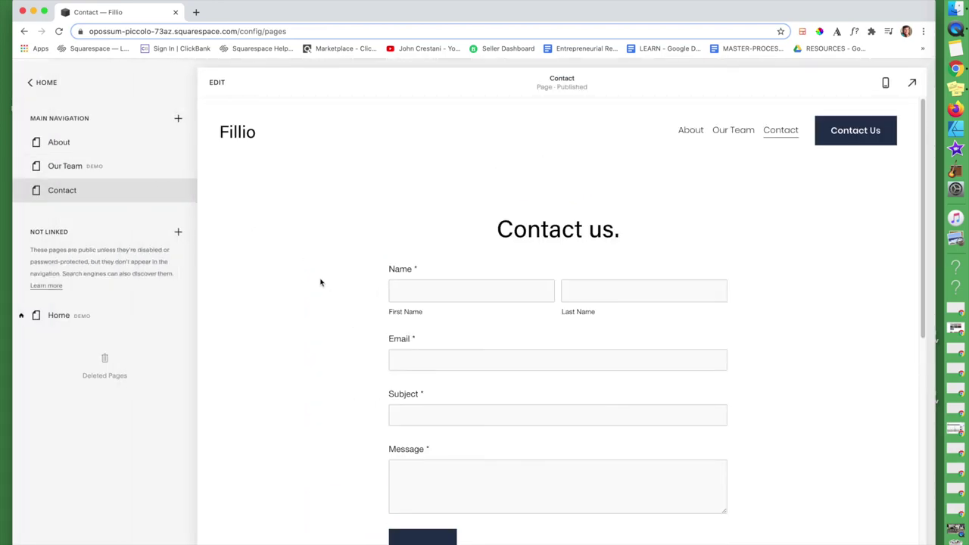
scroll(321, 283, down, 5)
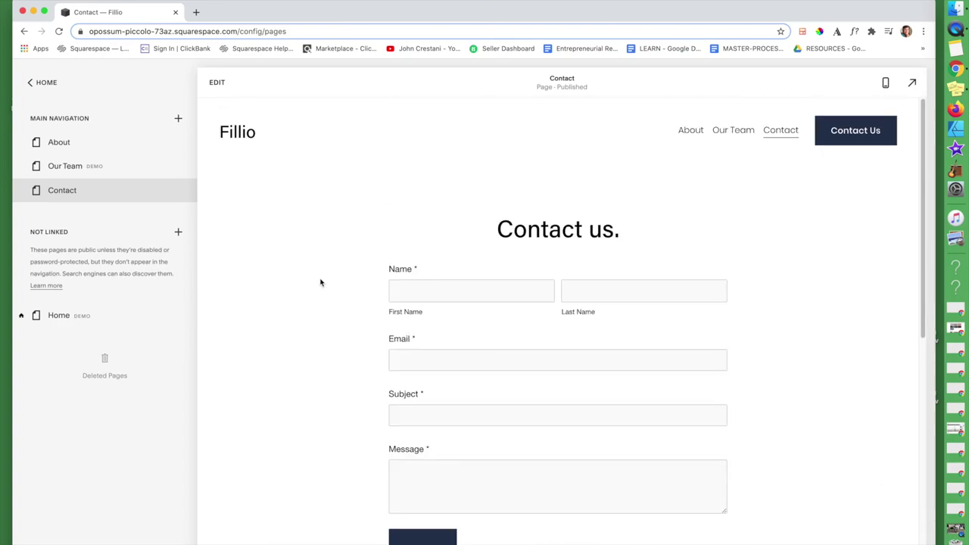